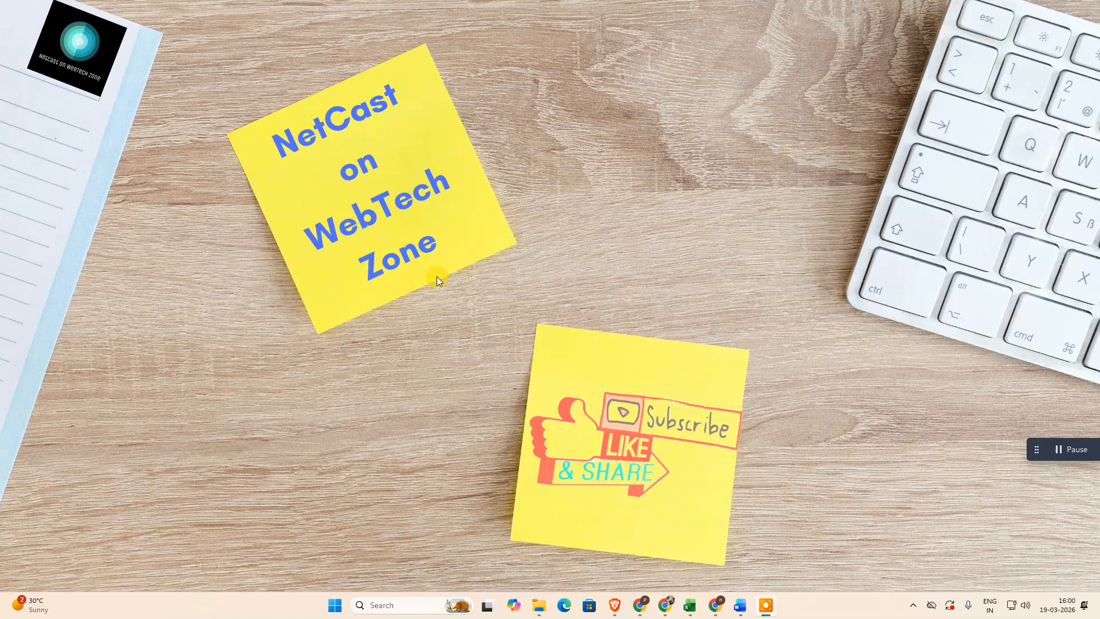
right_click(500, 152)
left_click(550, 196)
key("alt+Tab")
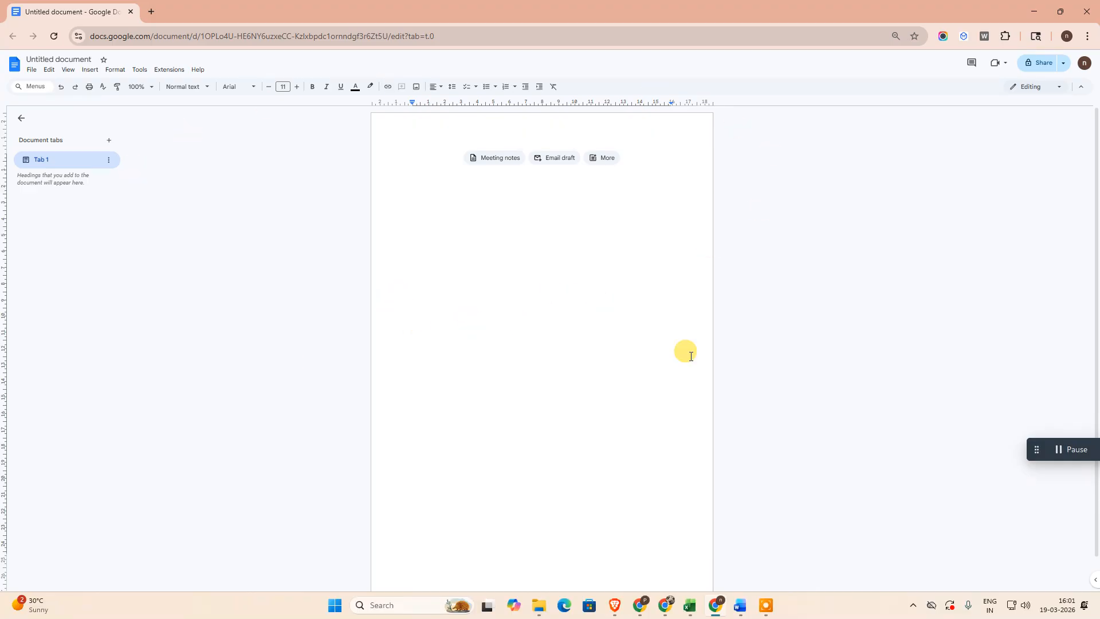
scroll(415, 372, "down", 1)
scroll(415, 372, "up", 1)
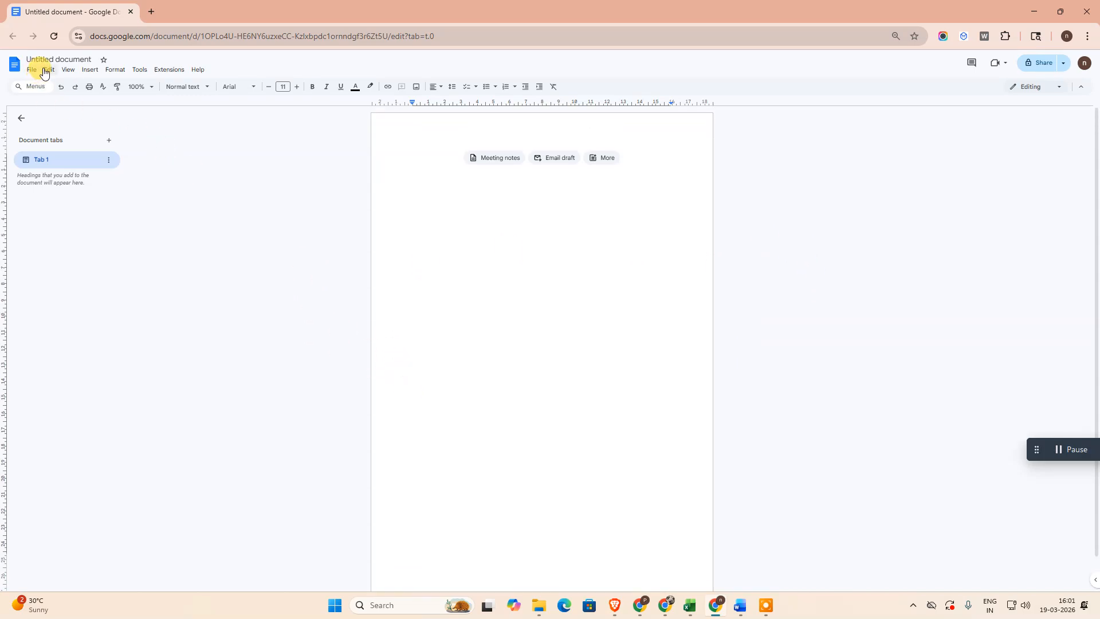
left_click(87, 69)
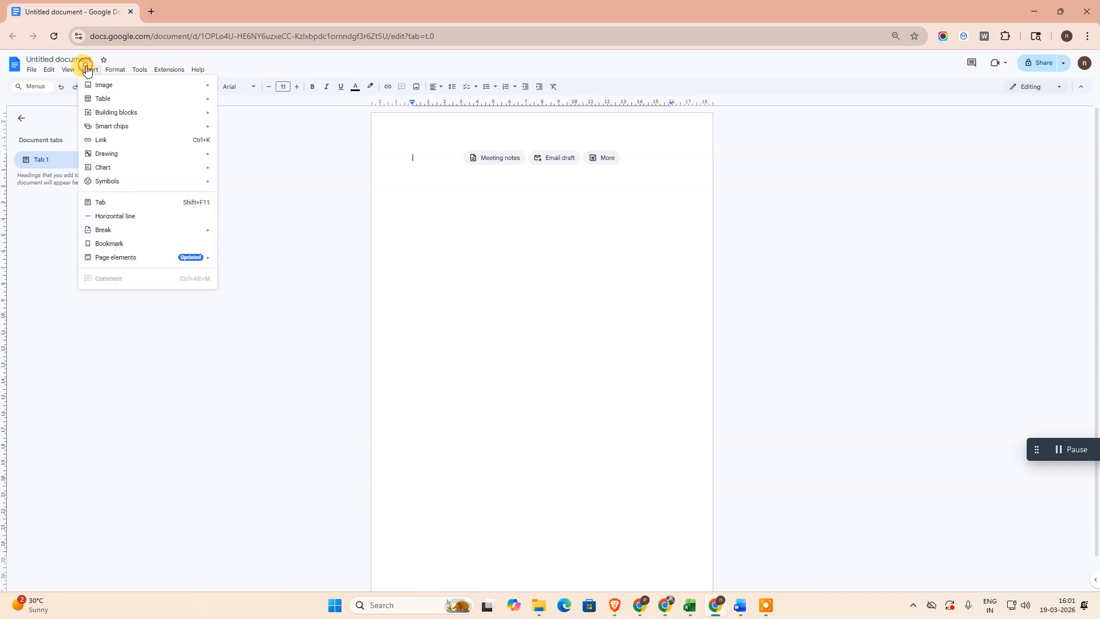
mouse_move(114, 71)
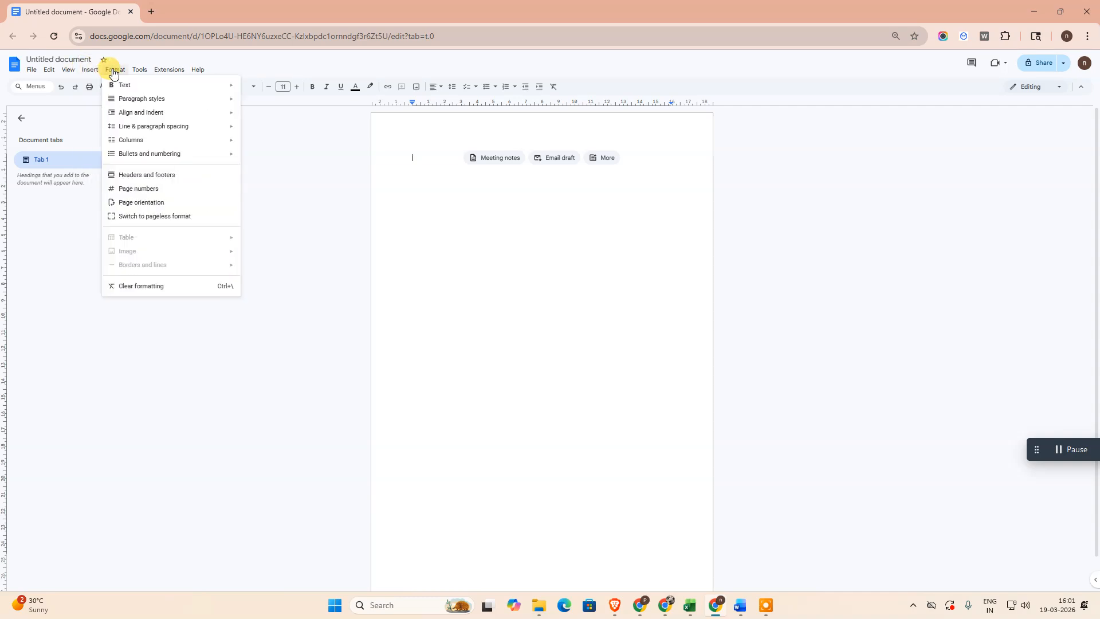
left_click(410, 251)
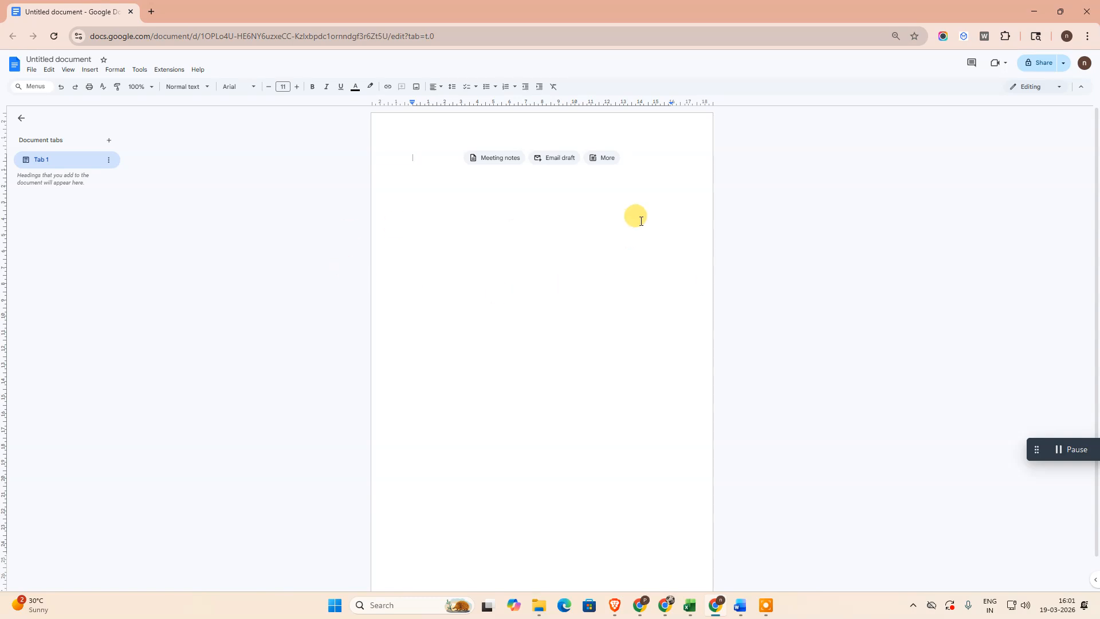
Switch to Word and search the new-document templates for "frame".
key("alt+Tab")
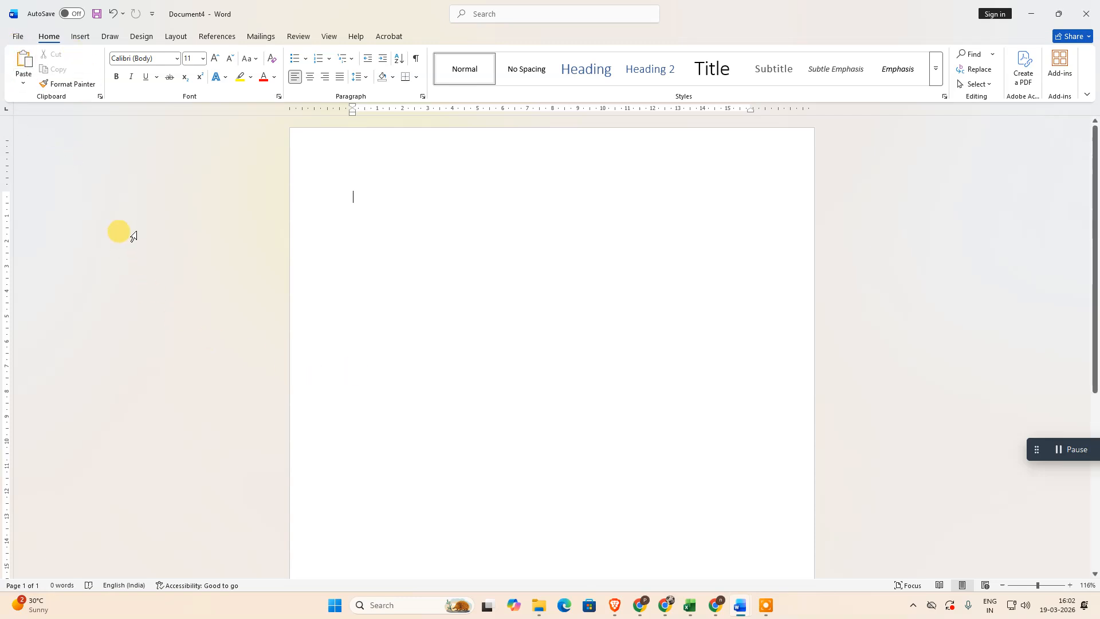
left_click(18, 38)
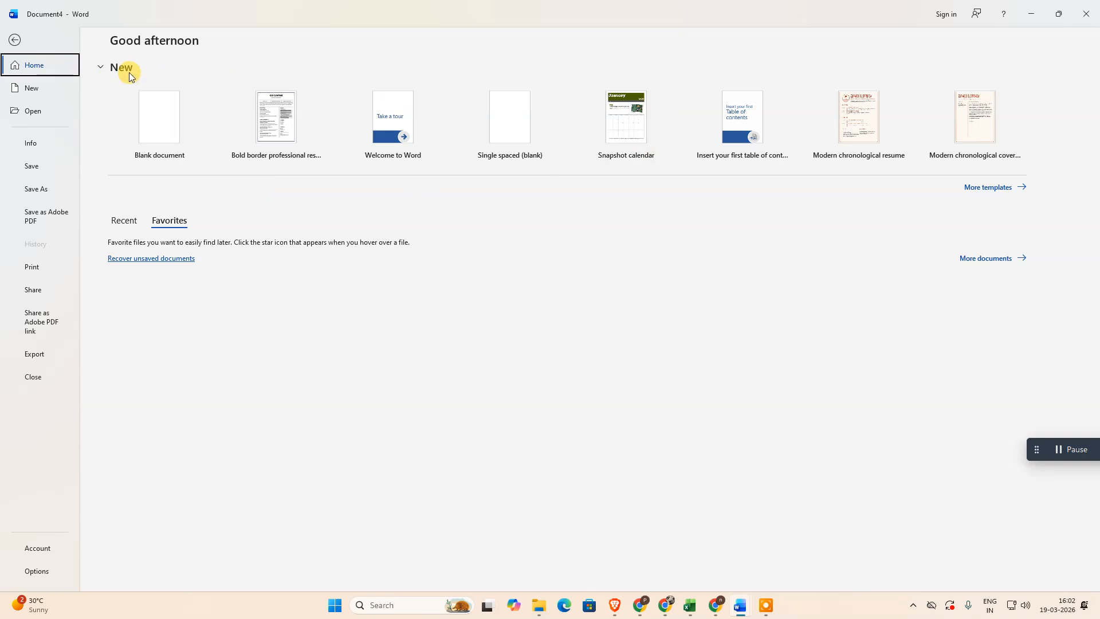
left_click(988, 187)
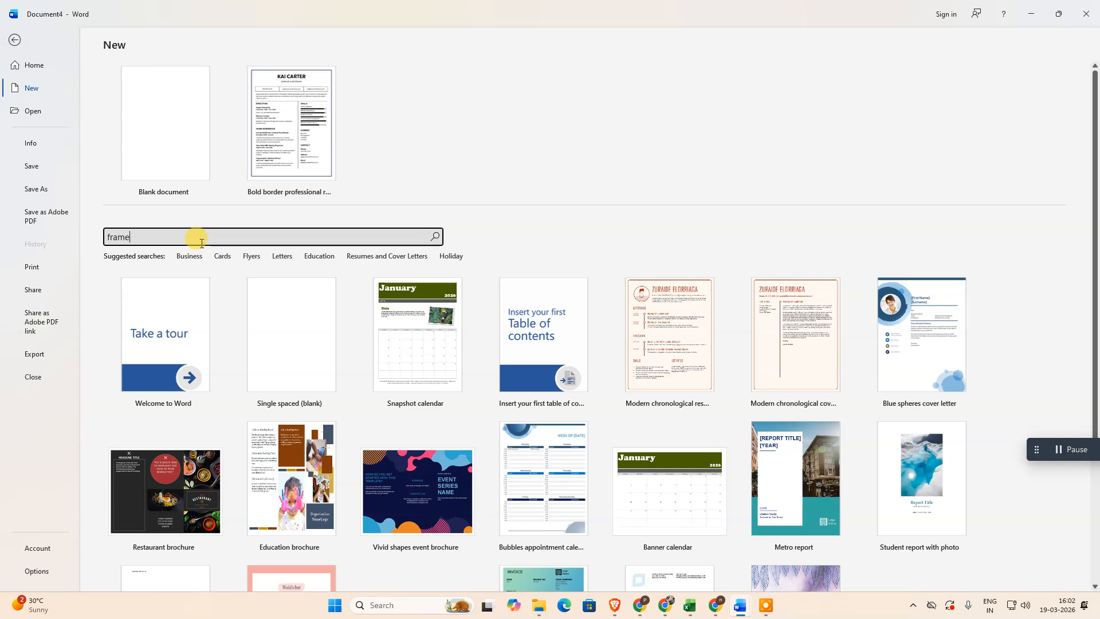
type("frame")
key("Return")
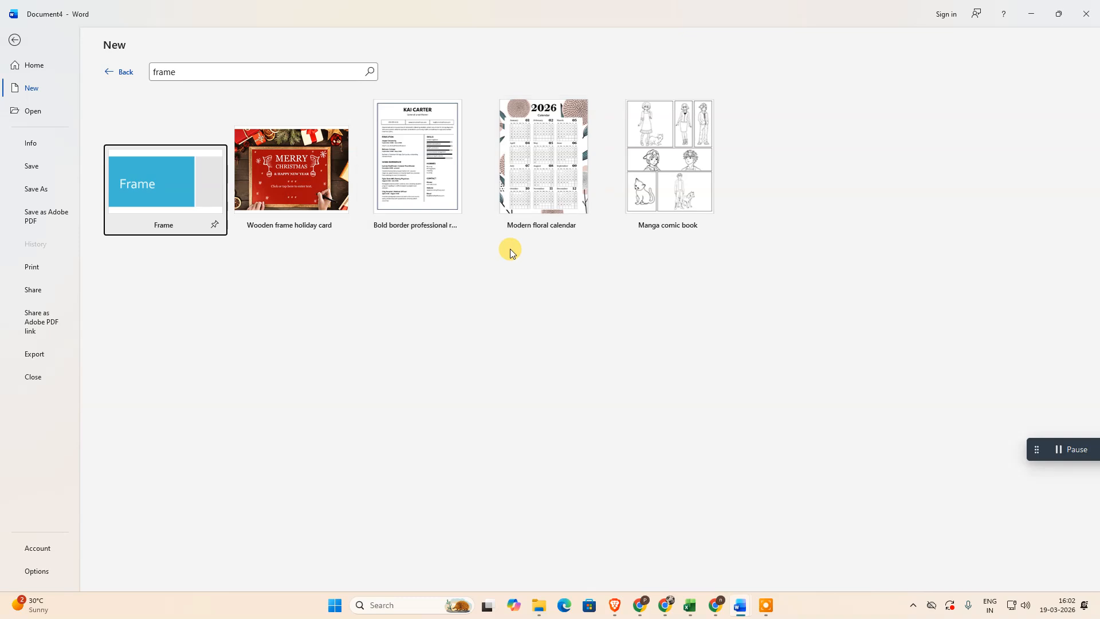
Create a document from the Bold border professional resume template and dismiss the personal information notice.
left_click(435, 181)
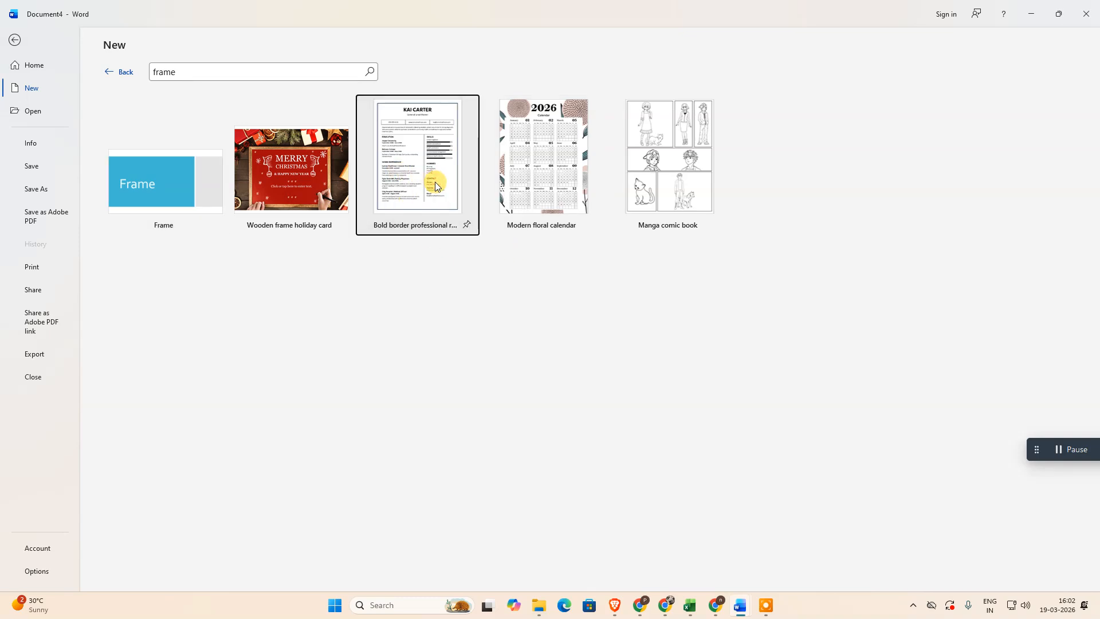
left_click(624, 343)
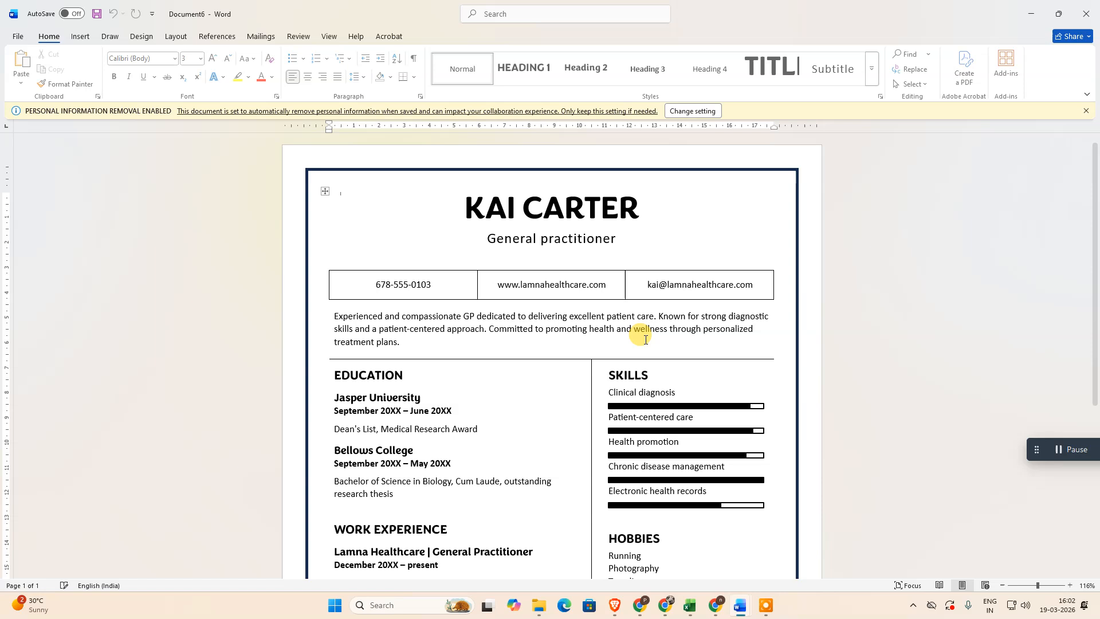
left_click(1086, 111)
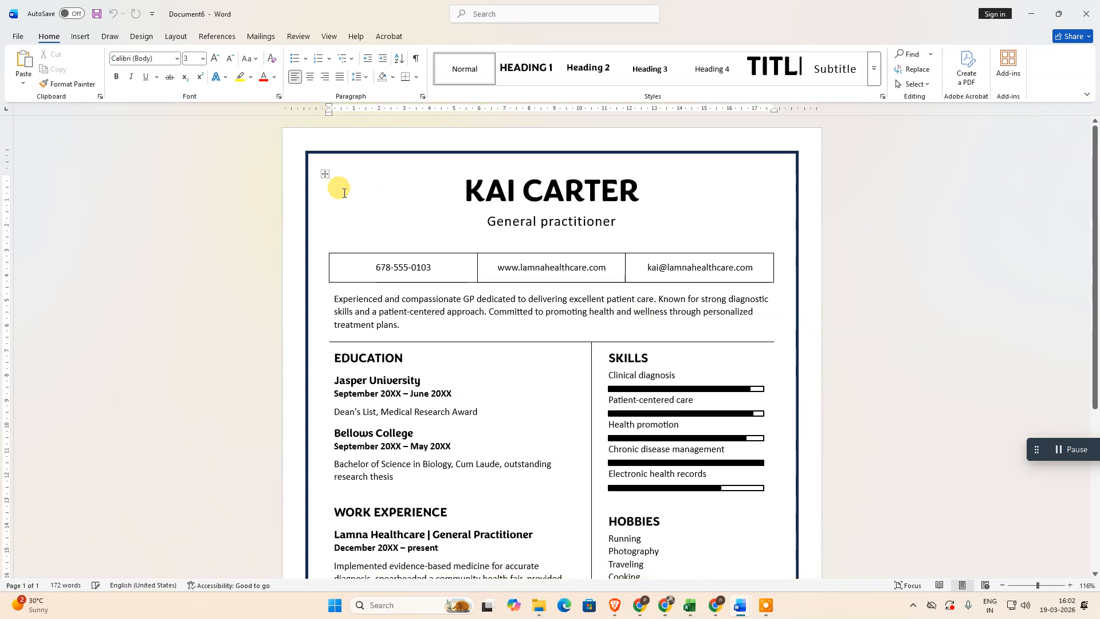
Select the dark blue border frame around the resume page and show its shape formatting options.
left_click(347, 154)
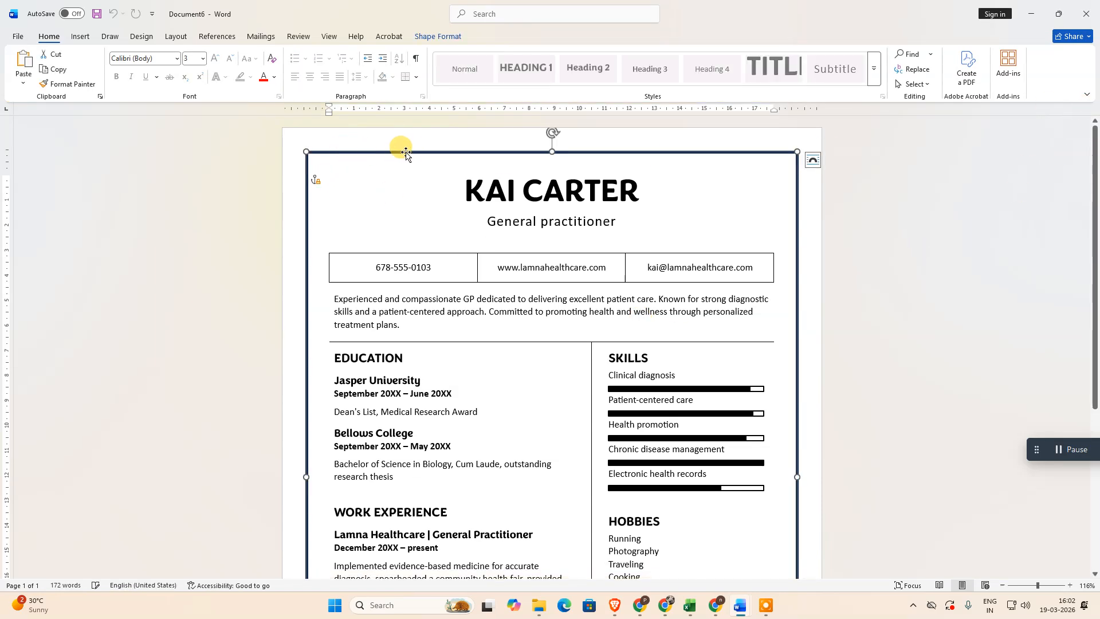
left_click(81, 234)
left_click(379, 153)
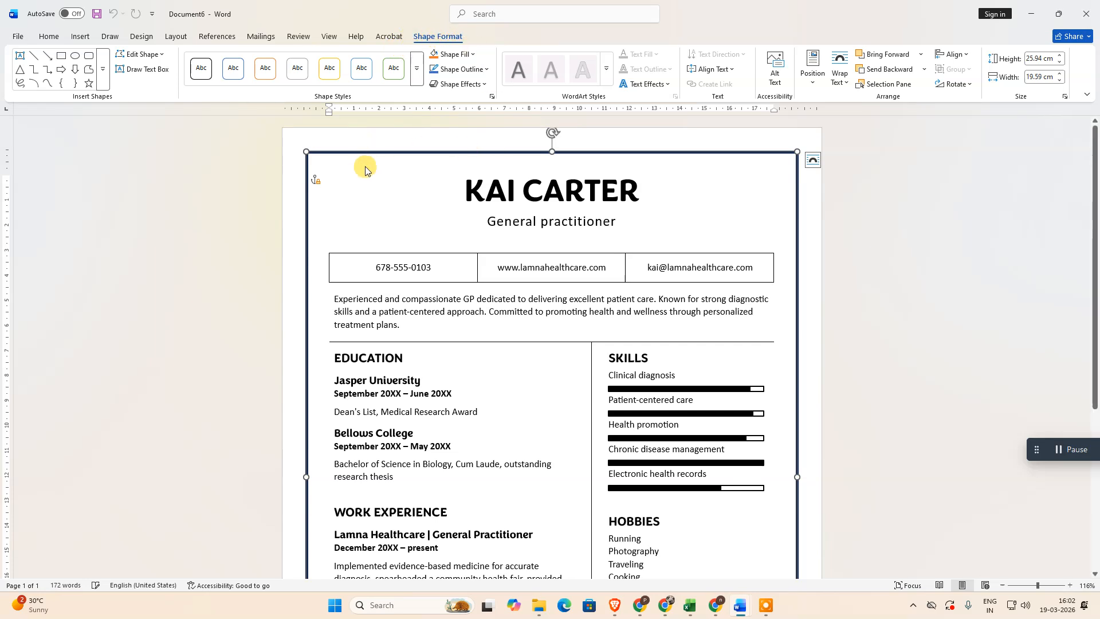
scroll(424, 314, "down", 3)
scroll(424, 314, "up", 3)
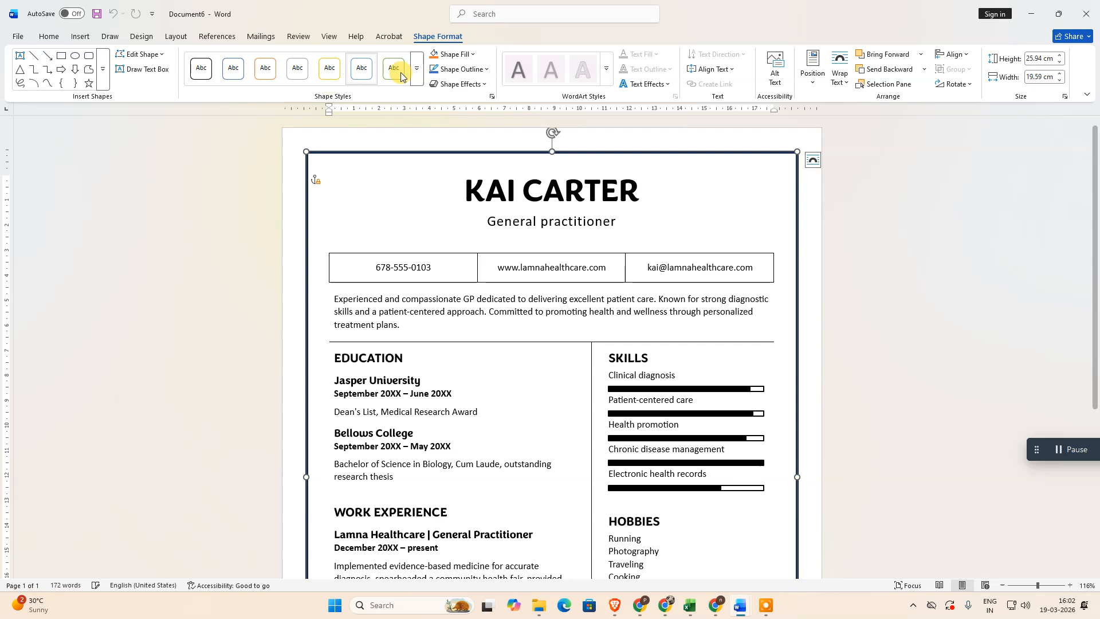
left_click(472, 55)
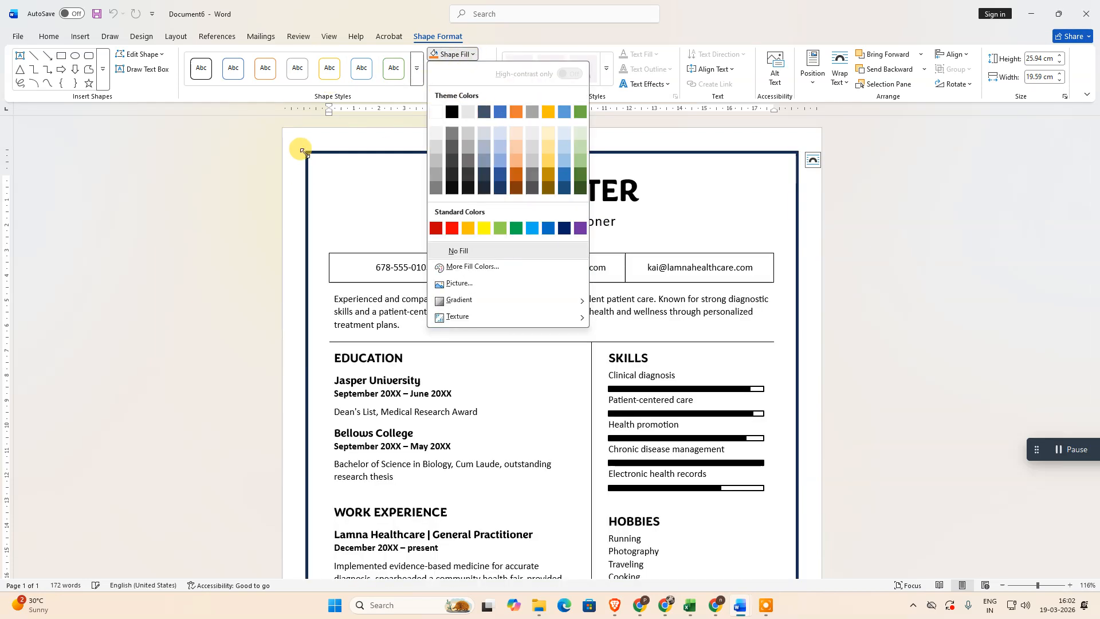
left_click(321, 153)
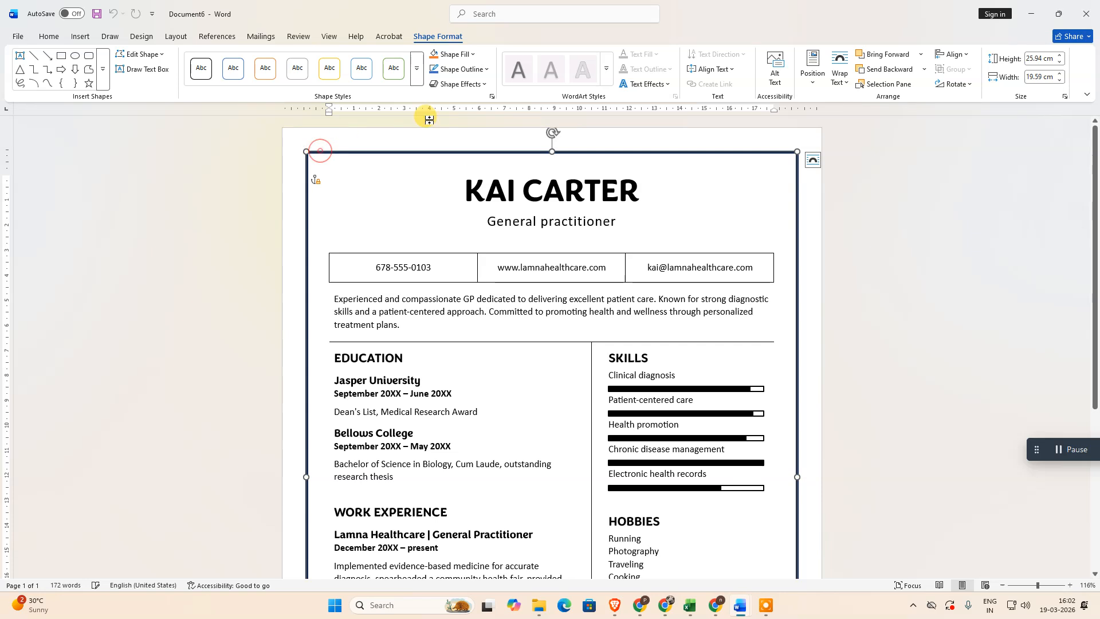
left_click(474, 55)
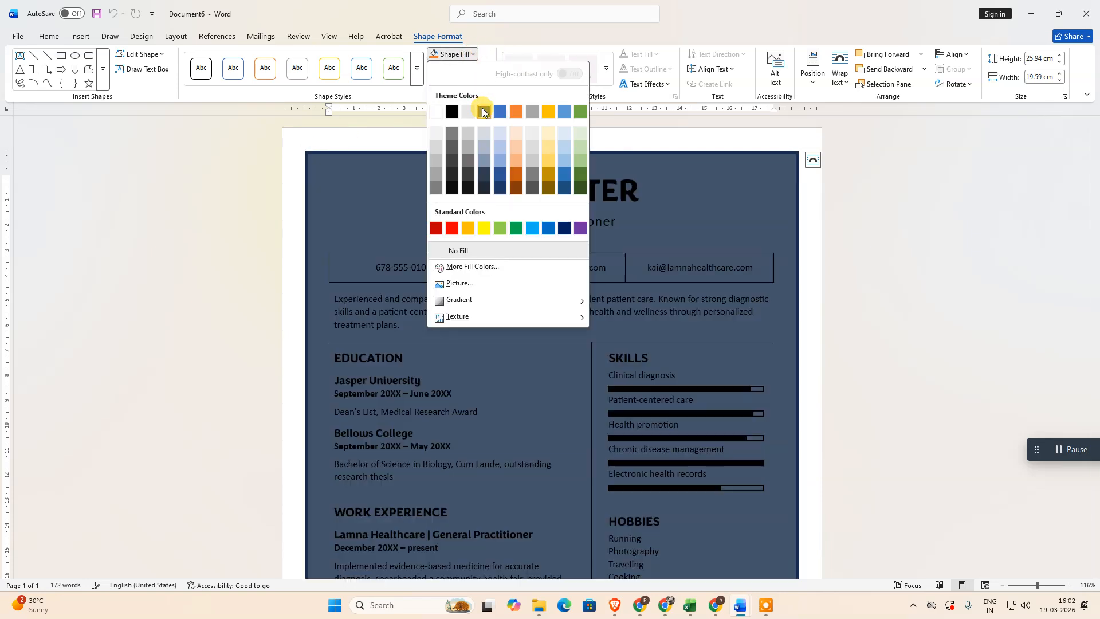
left_click(341, 142)
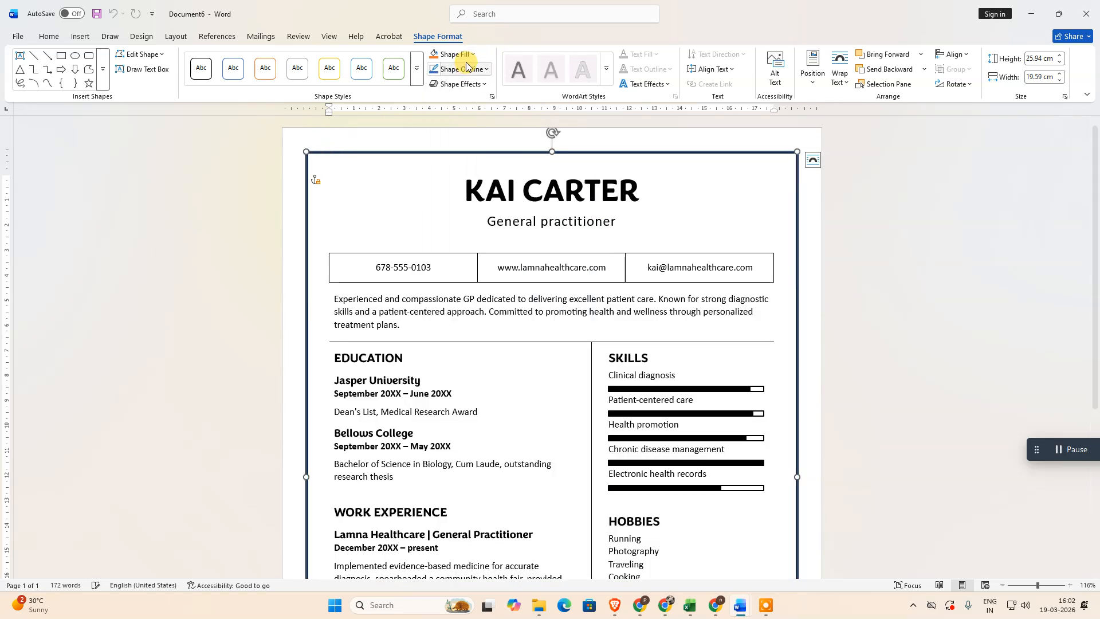
Set the resume frame's outline to the theme orange colour with a 2¼ pt weight.
left_click(486, 69)
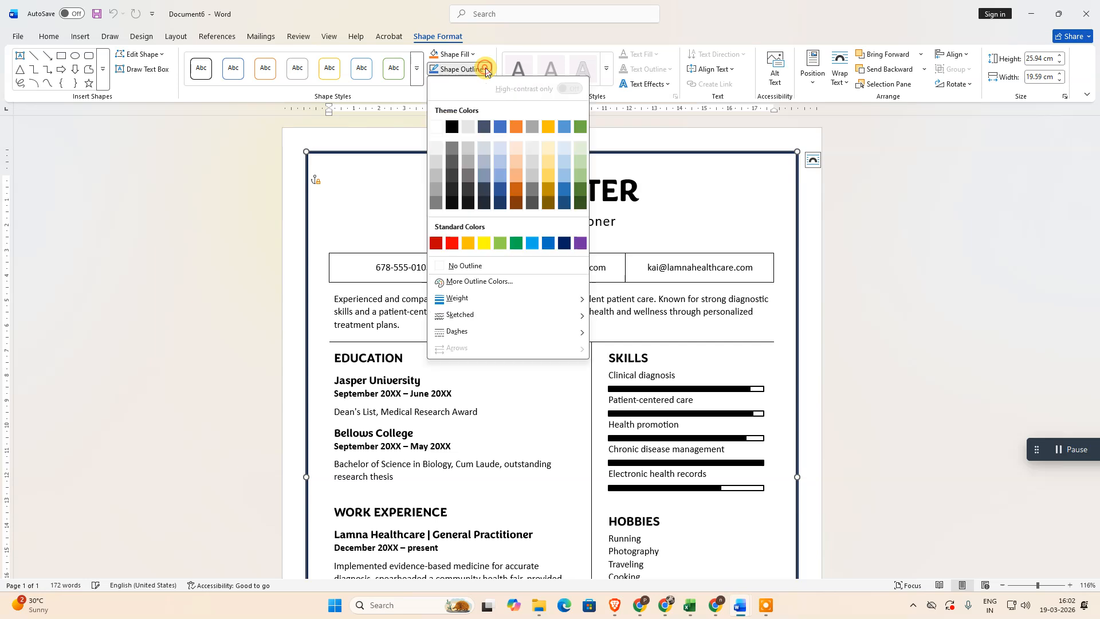
left_click(514, 127)
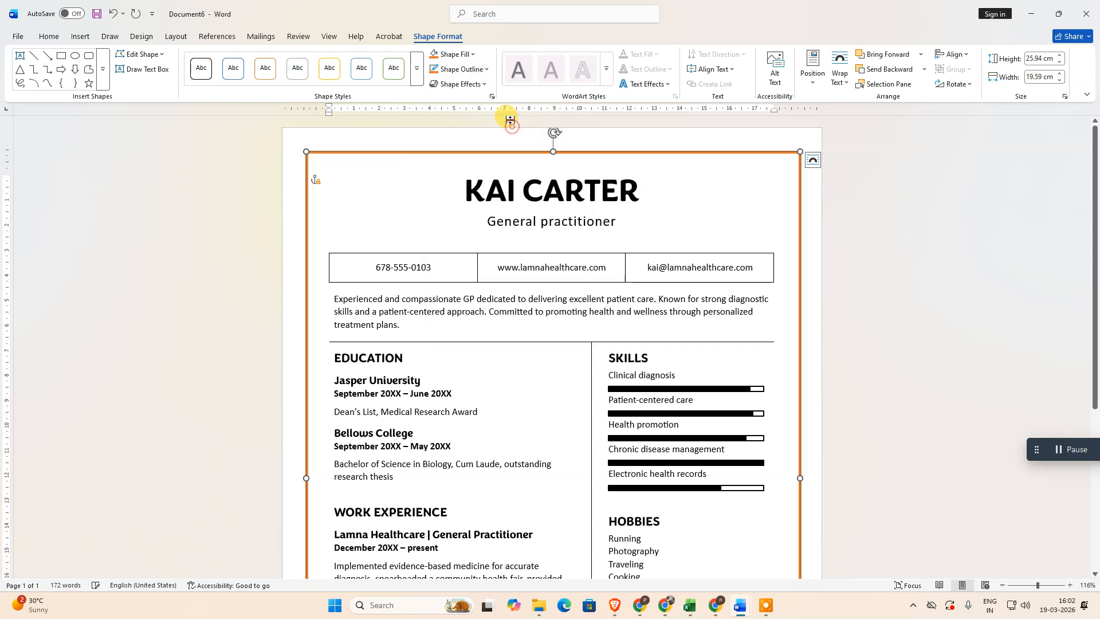
left_click(486, 69)
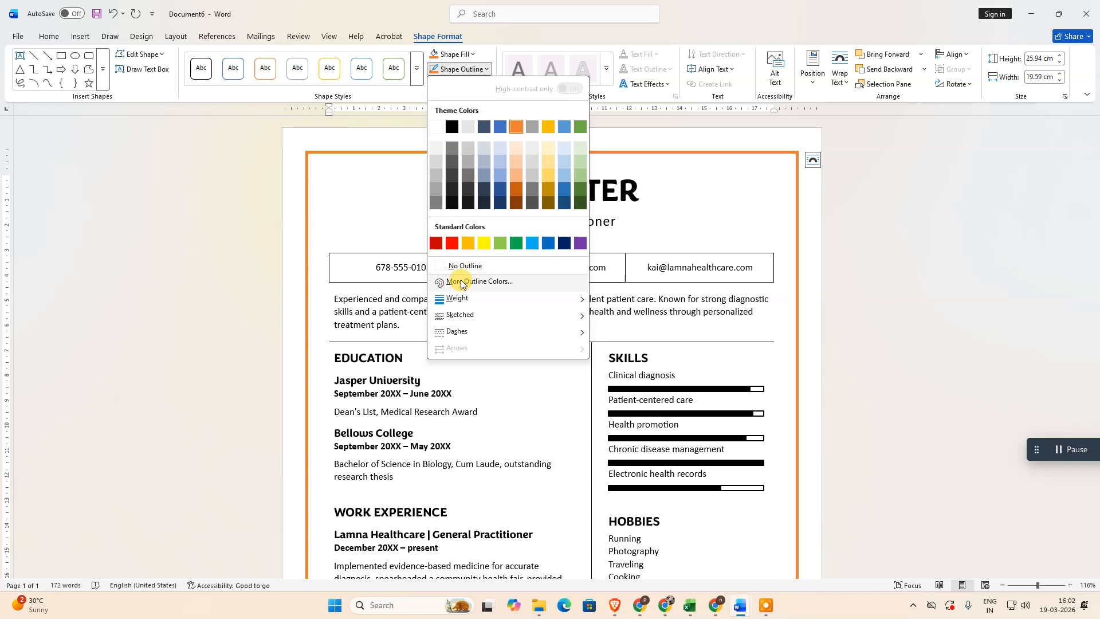
mouse_move(580, 300)
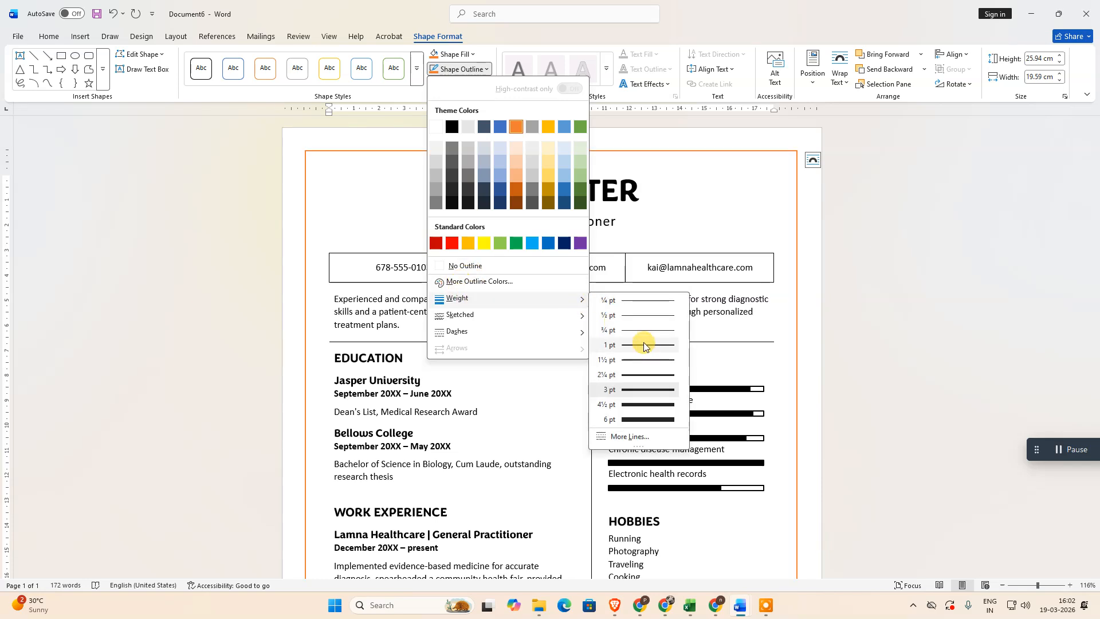
left_click(644, 372)
Give the orange frame outline the wavy hand-drawn Sketched line style.
left_click(484, 69)
mouse_move(518, 315)
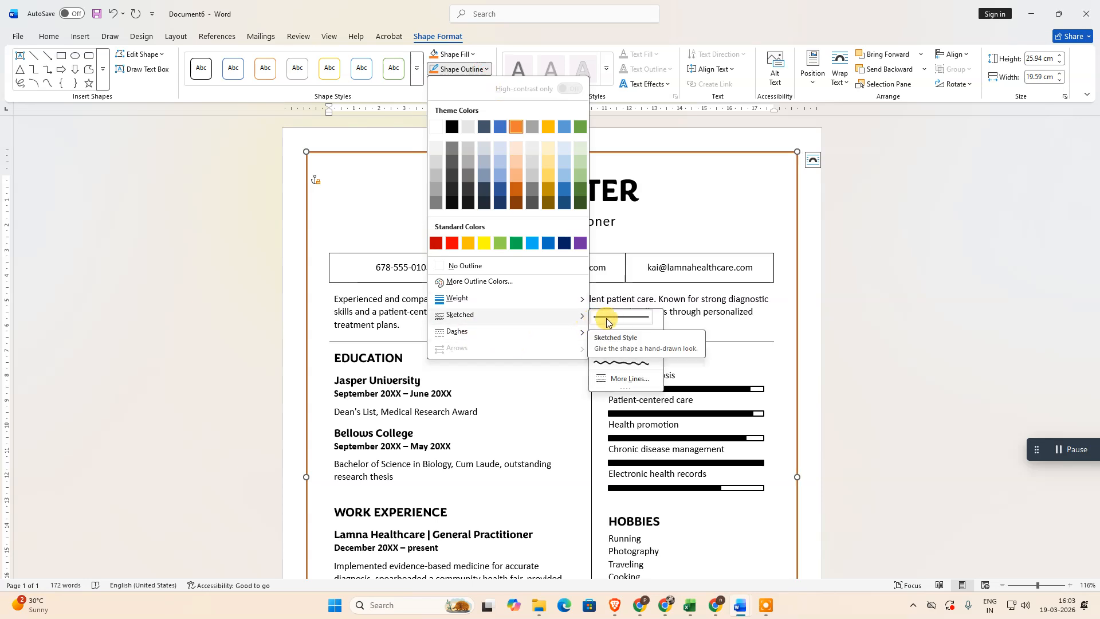
left_click(620, 364)
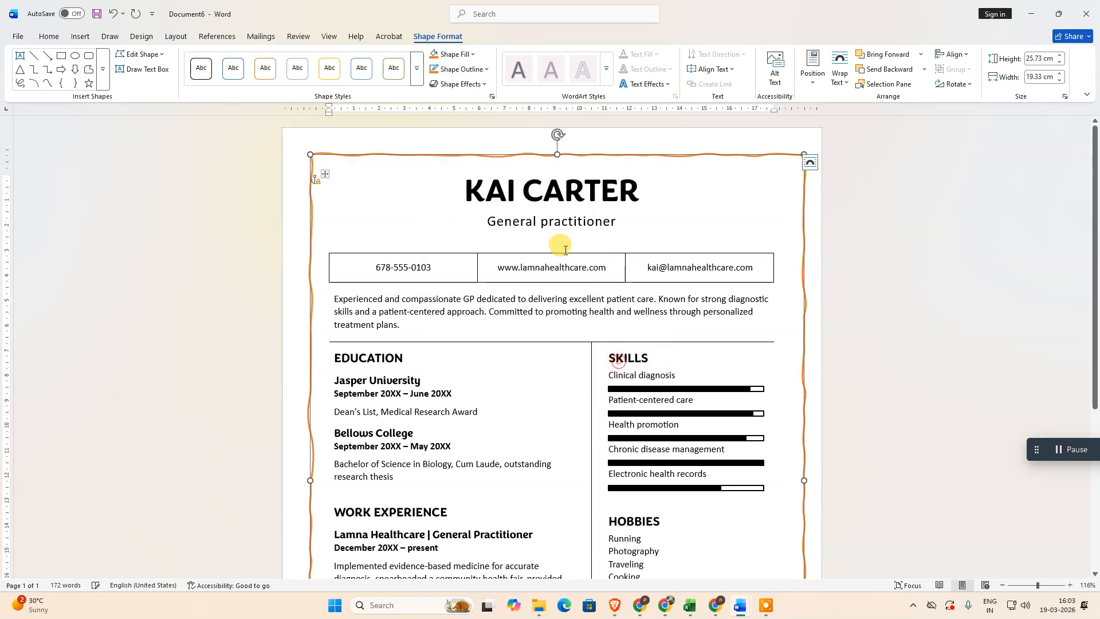
Open the frame's detailed shape formatting from the dash options and add a glow with a size of 6 pt.
left_click(488, 69)
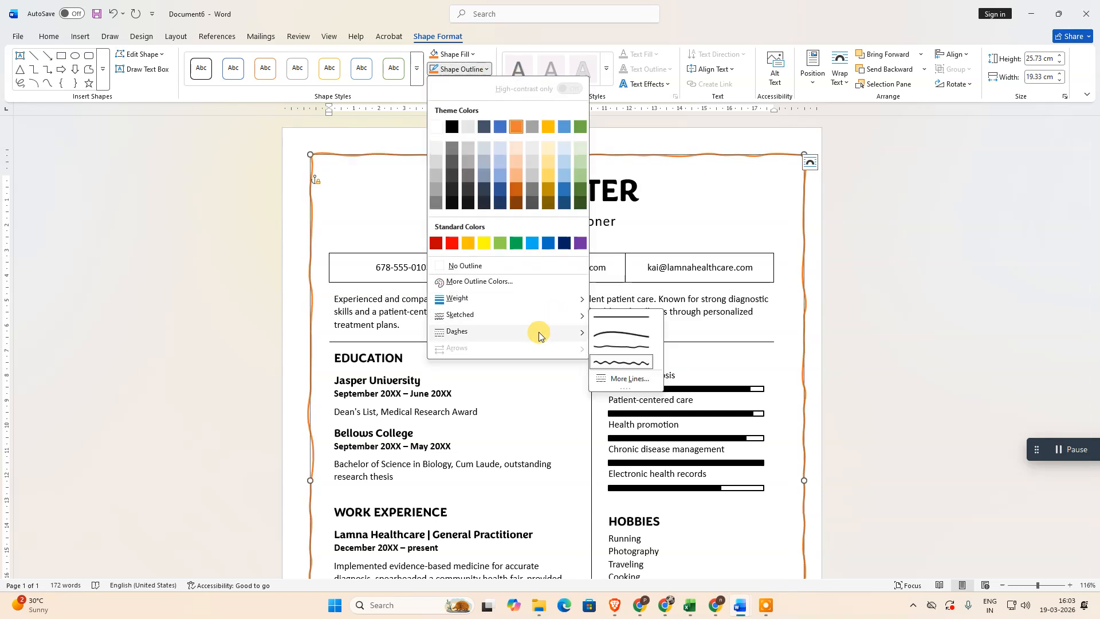
mouse_move(539, 331)
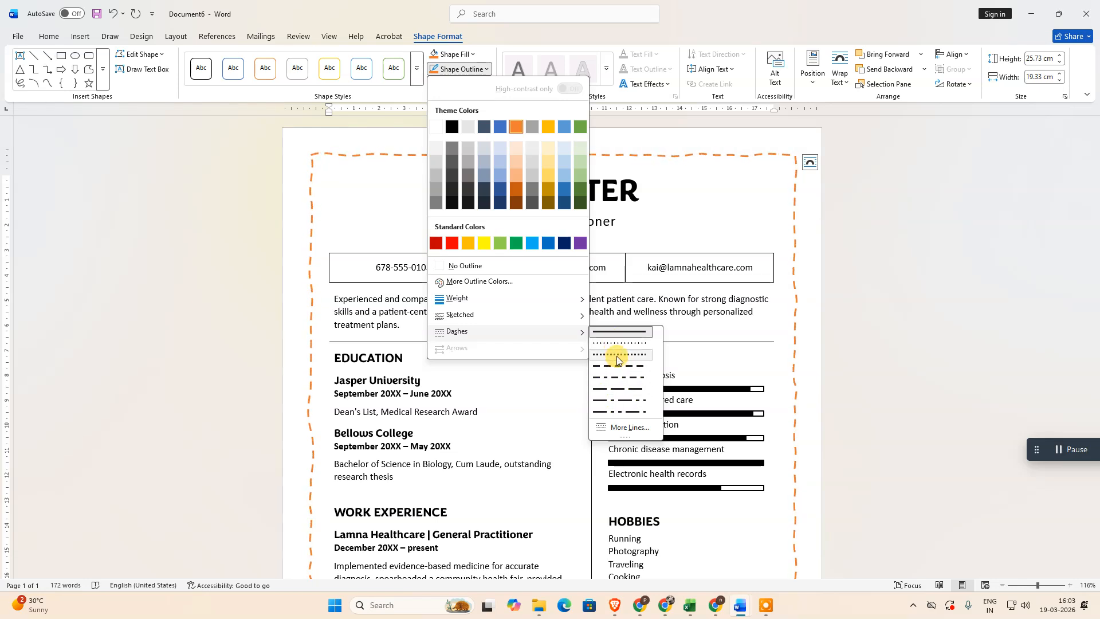
left_click(629, 428)
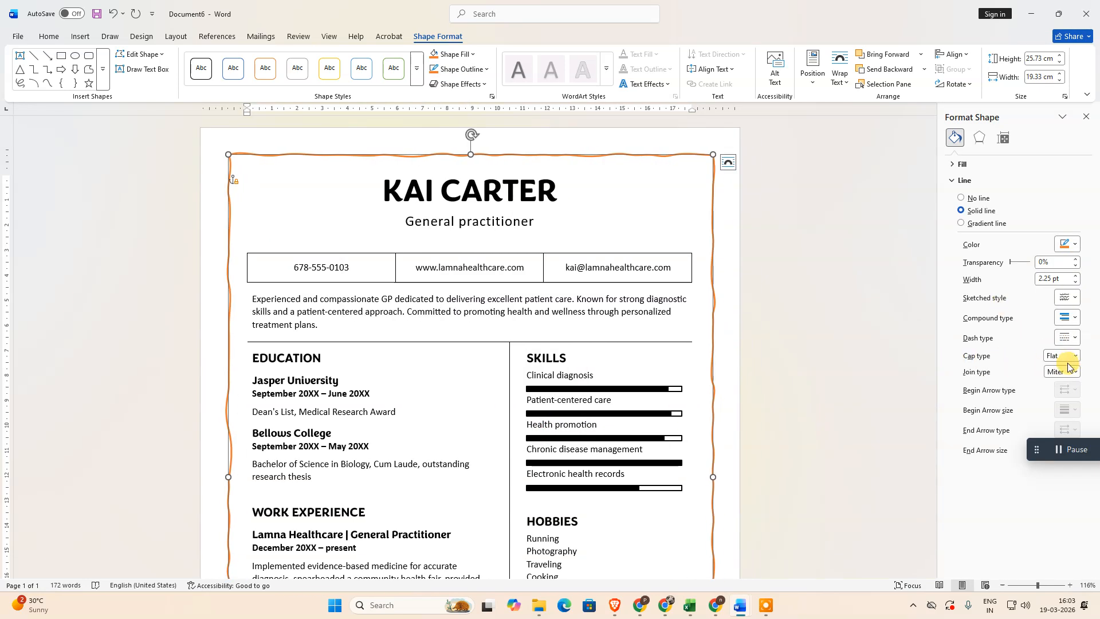
left_click(1003, 138)
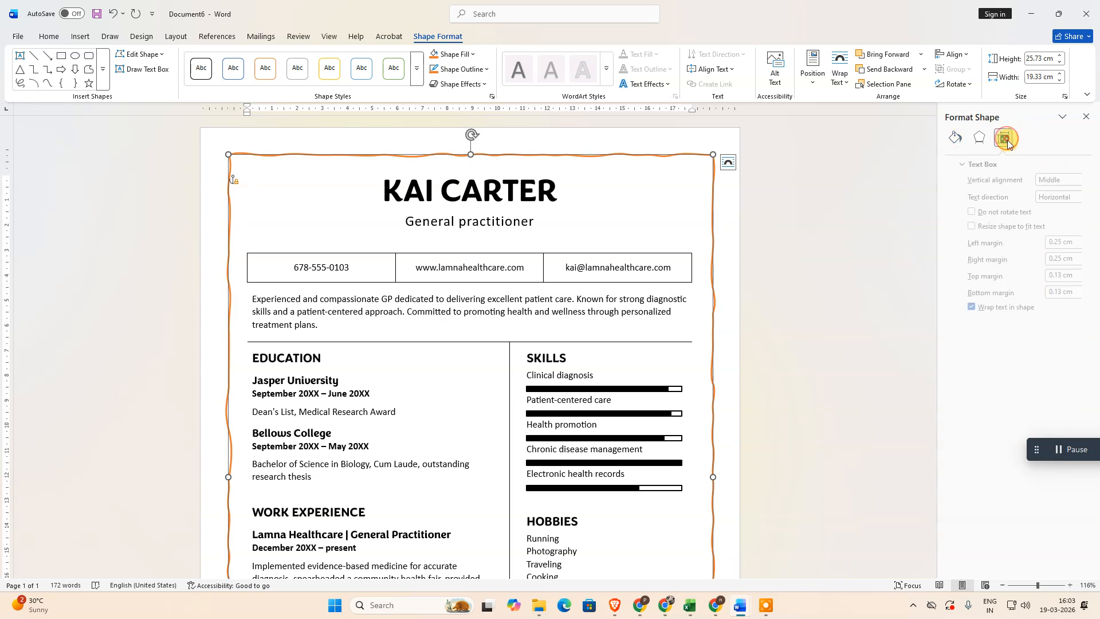
left_click(981, 139)
left_click(949, 196)
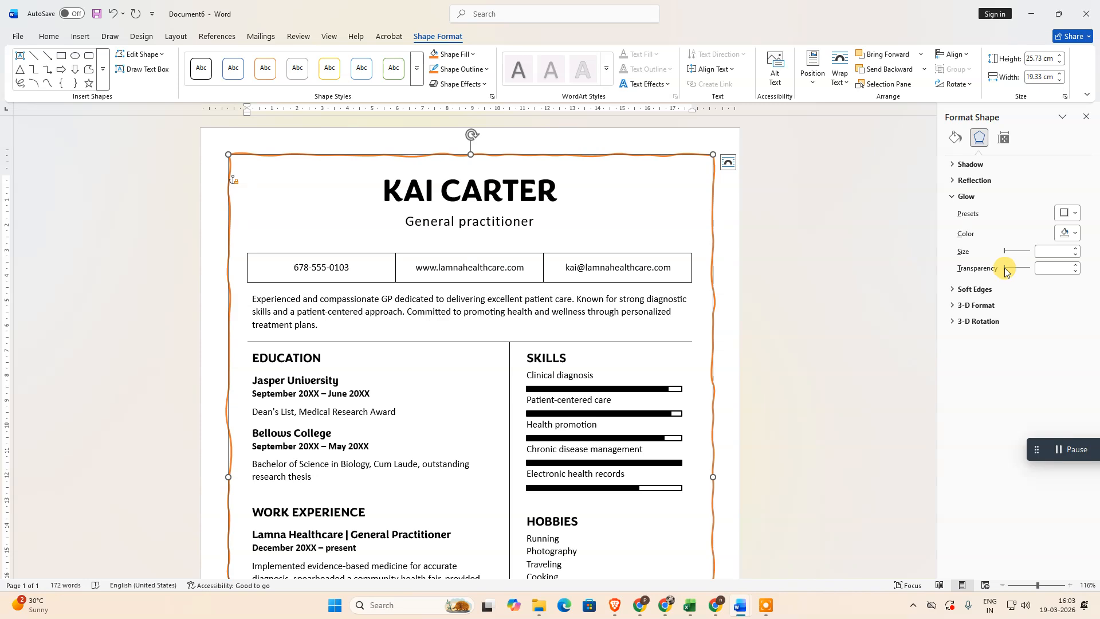
mouse_move(1006, 251)
left_mouse_down()
mouse_move(1020, 247)
mouse_move(1008, 250)
left_mouse_up()
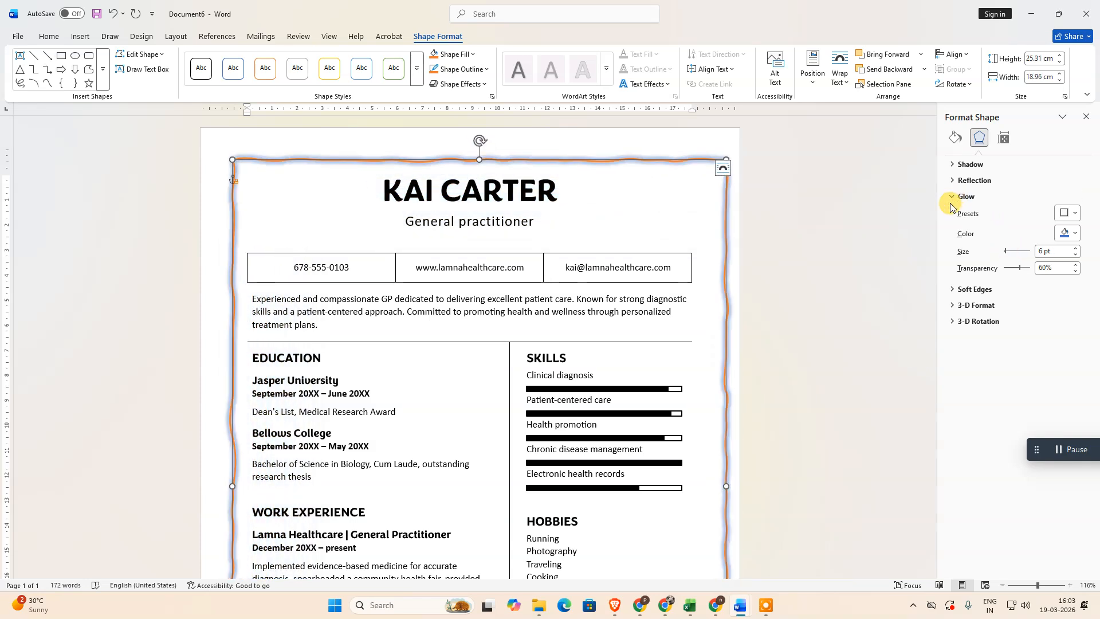
Add a reflection to the frame with 65% size and 32 pt distance.
left_click(968, 180)
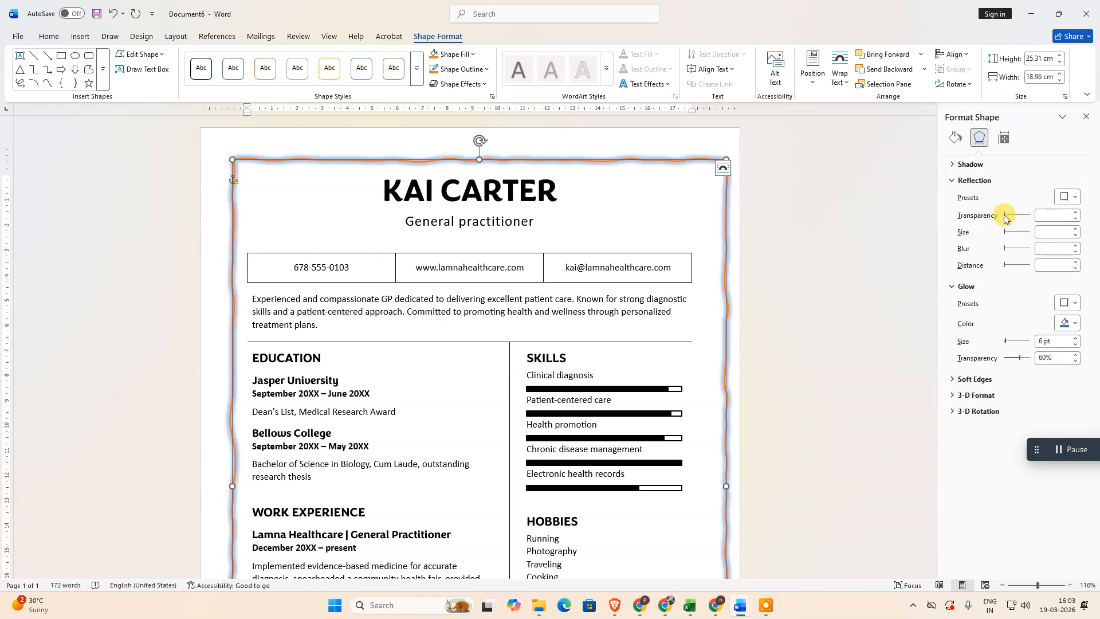
left_click_drag(1008, 218, 1001, 250)
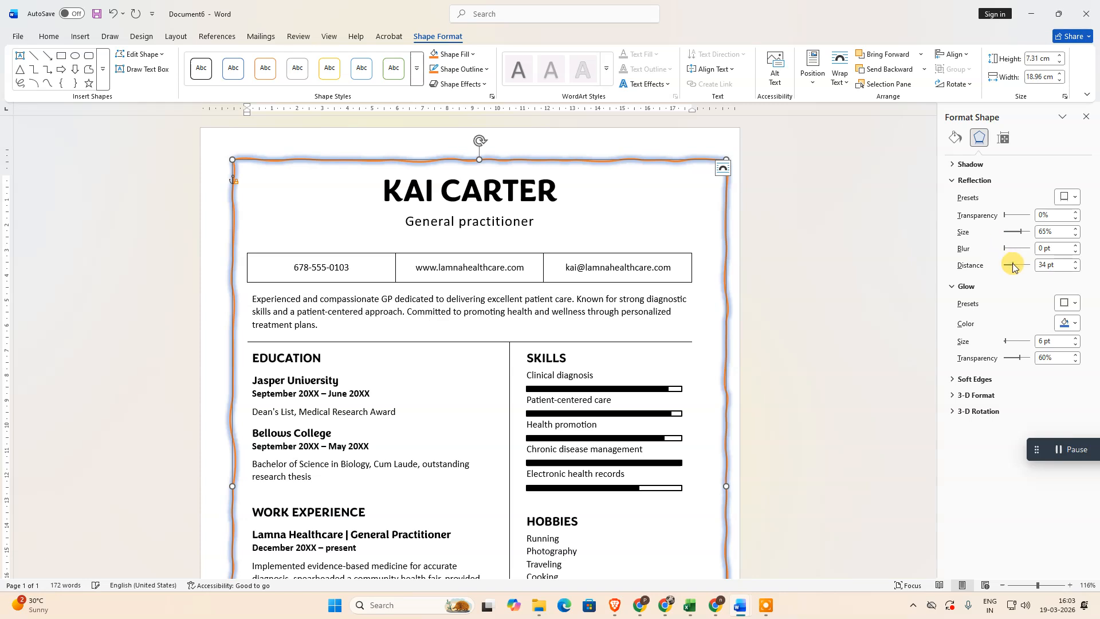
left_click_drag(1015, 267, 1012, 265)
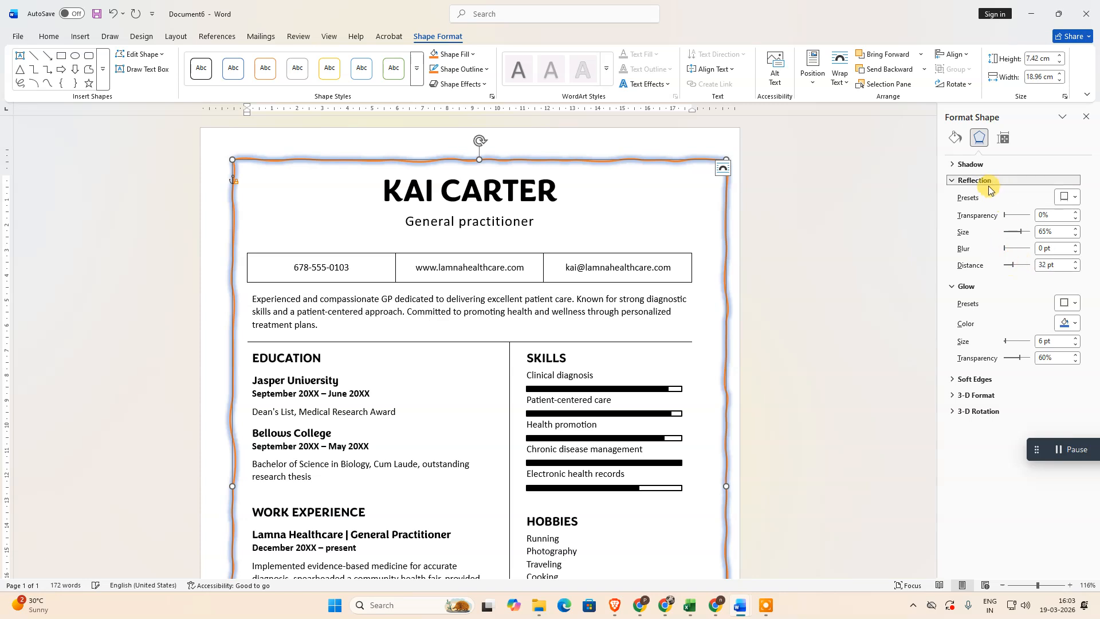
left_click(960, 181)
Add a shadow to the resume frame with 57% transparency and 102% size.
left_click(968, 164)
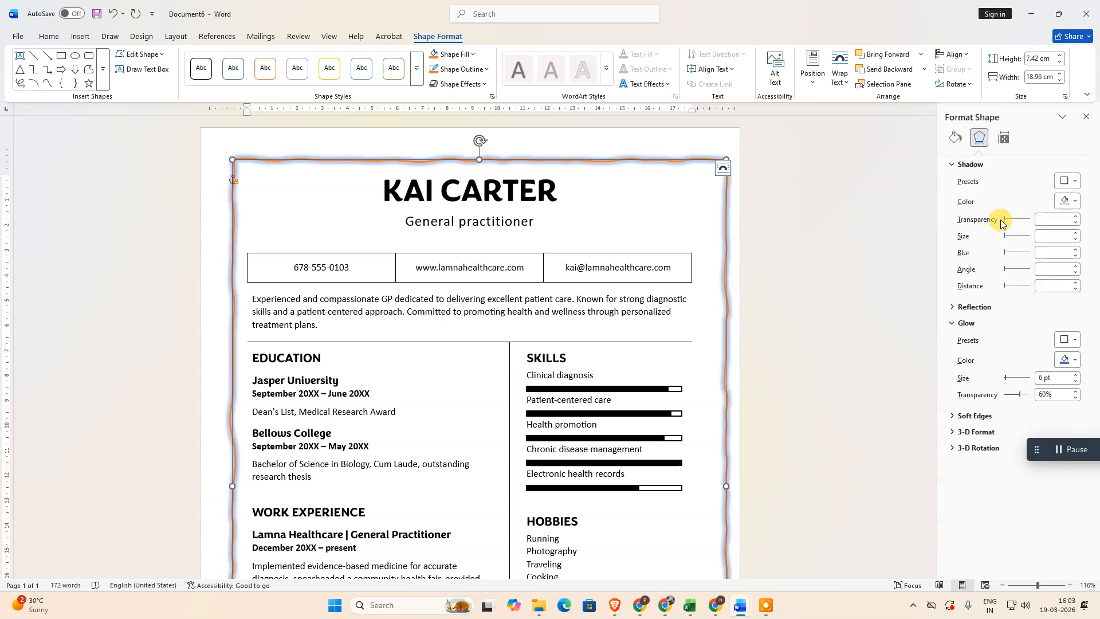
left_click(1015, 253)
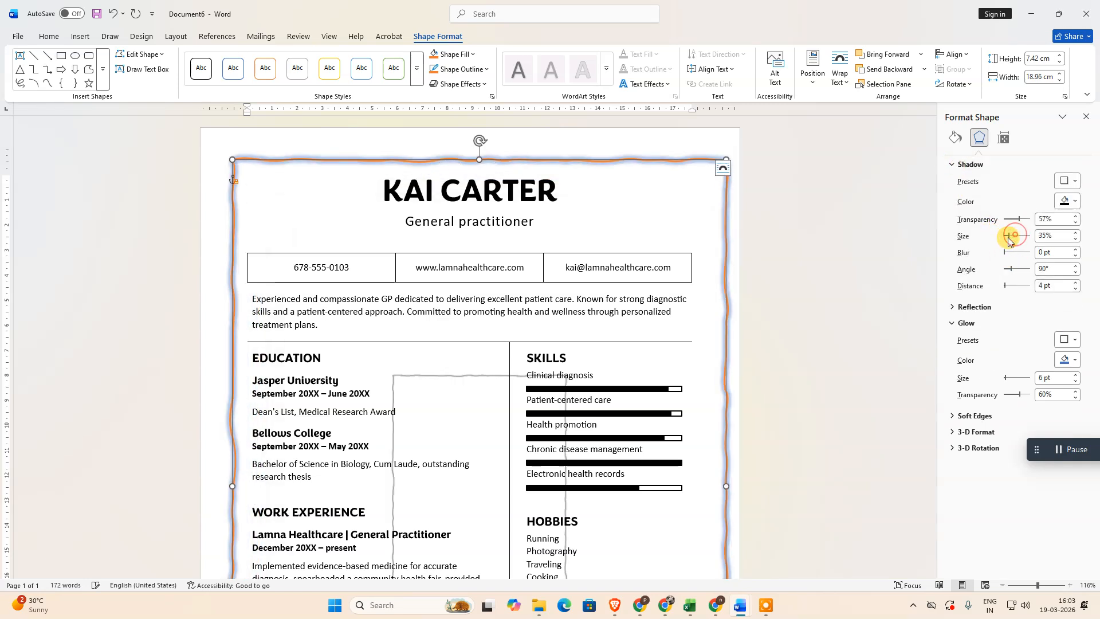
left_click_drag(1016, 240, 1017, 240)
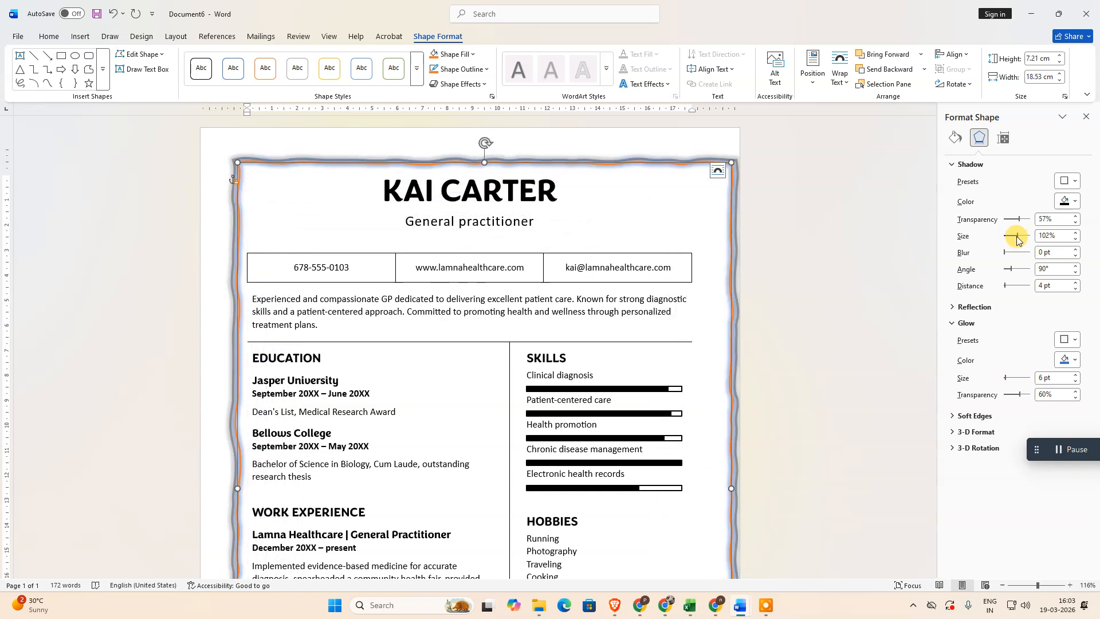
left_click(969, 164)
Choose a sketched style for the frame's outline, set its cap and join types to Round, and close the shape formatting.
left_click(955, 137)
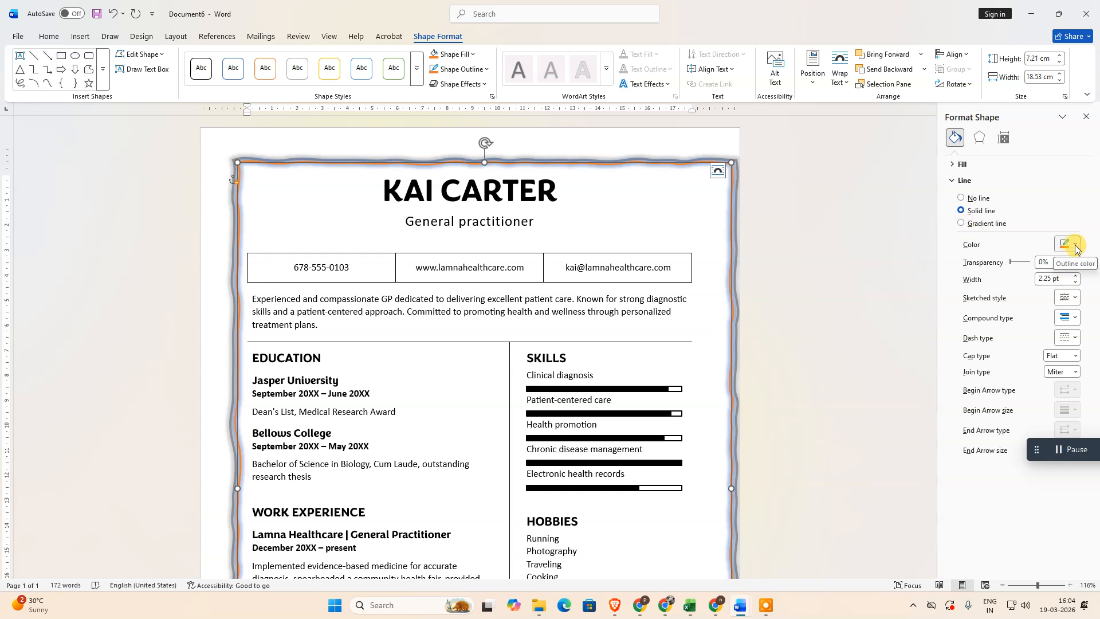
left_click(1077, 297)
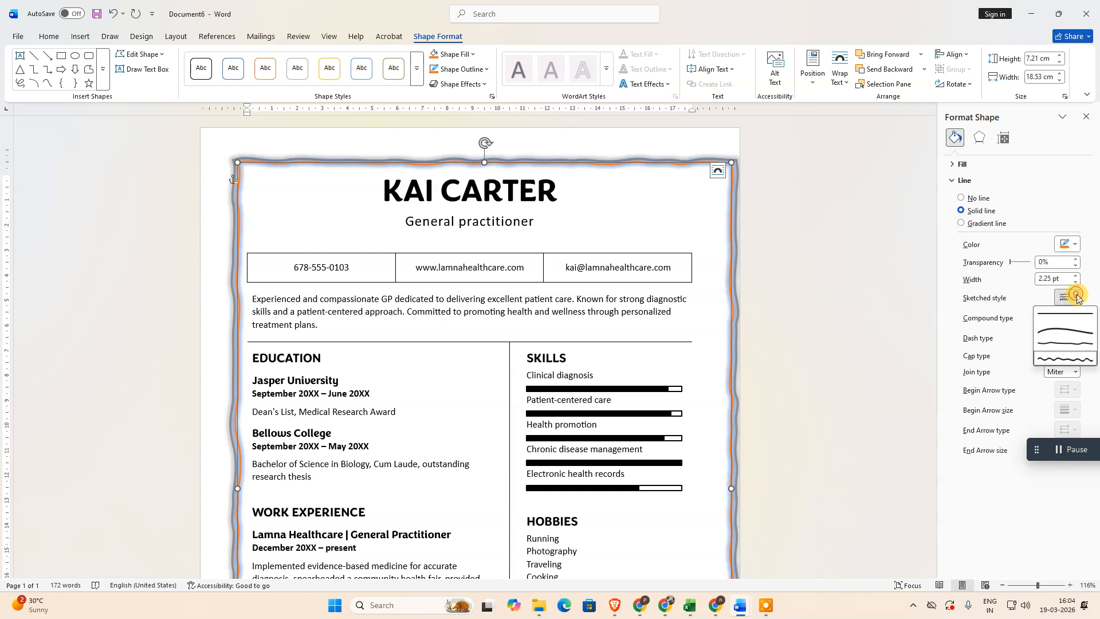
left_click(1067, 348)
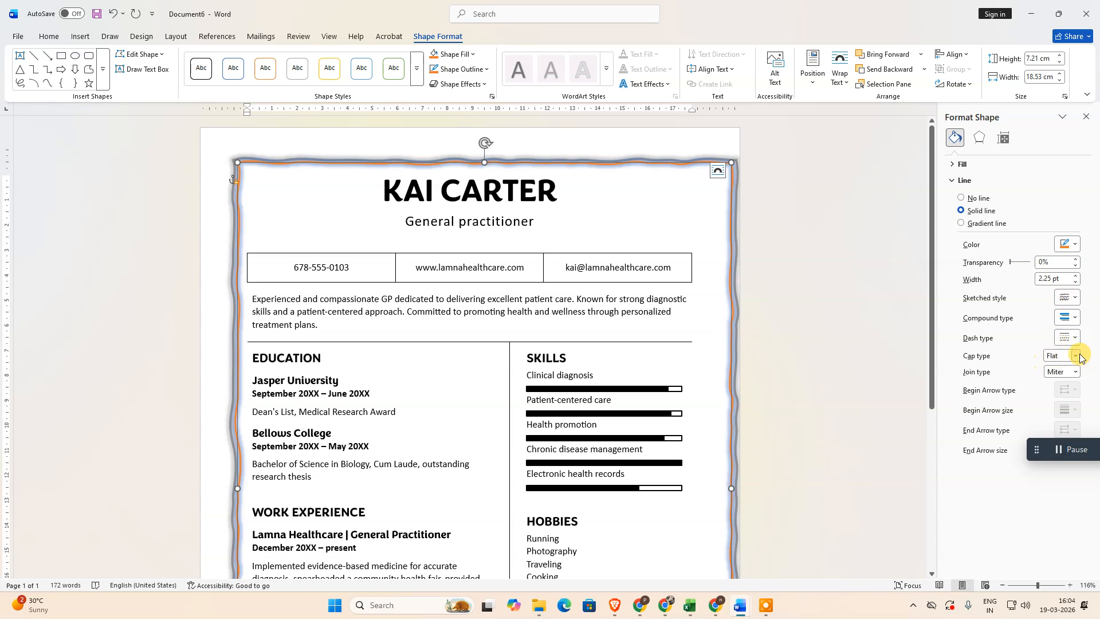
left_click(1077, 355)
left_click(1061, 380)
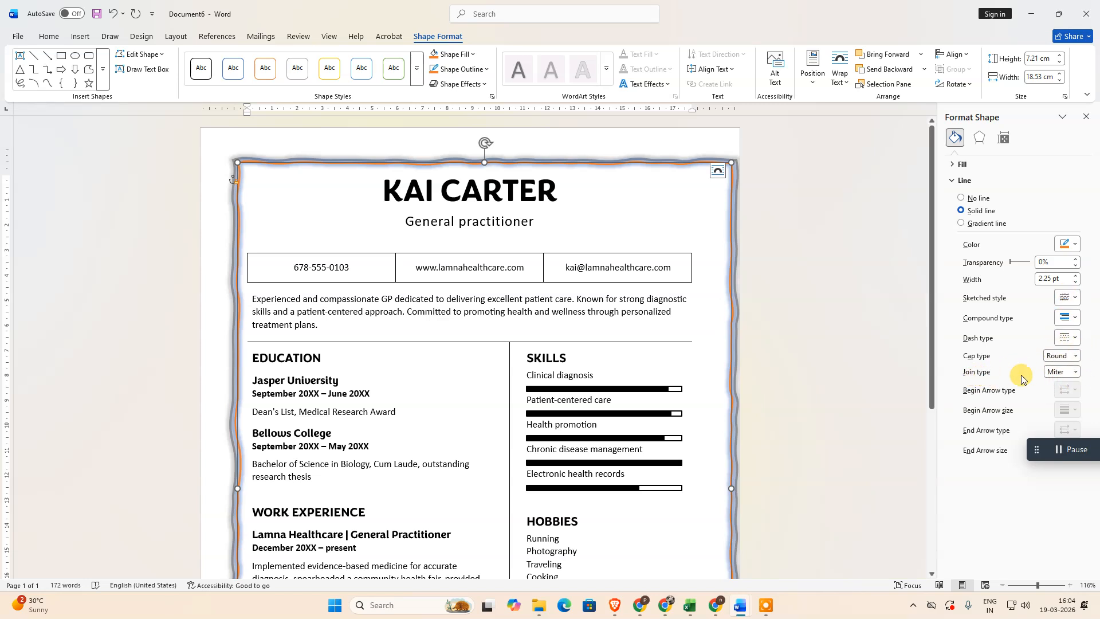
left_click(1070, 372)
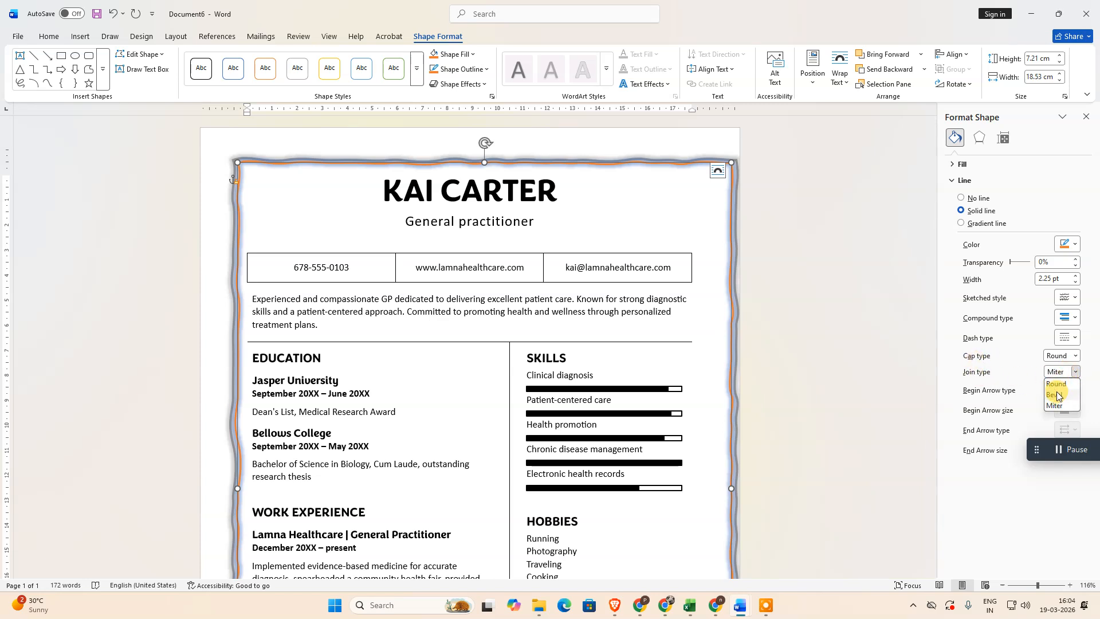
left_click(1064, 384)
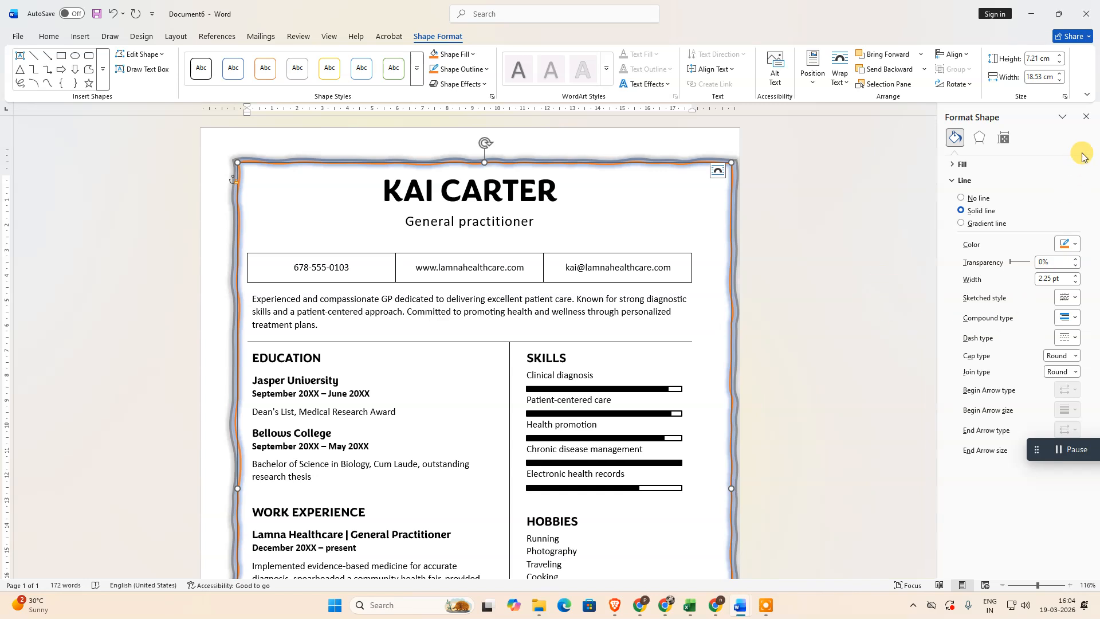
left_click(1087, 121)
Try moving the frame toward the page's upper-left corner, undo the move, and check the resume page.
mouse_move(417, 158)
left_mouse_down()
mouse_move(389, 151)
mouse_move(411, 143)
left_mouse_up()
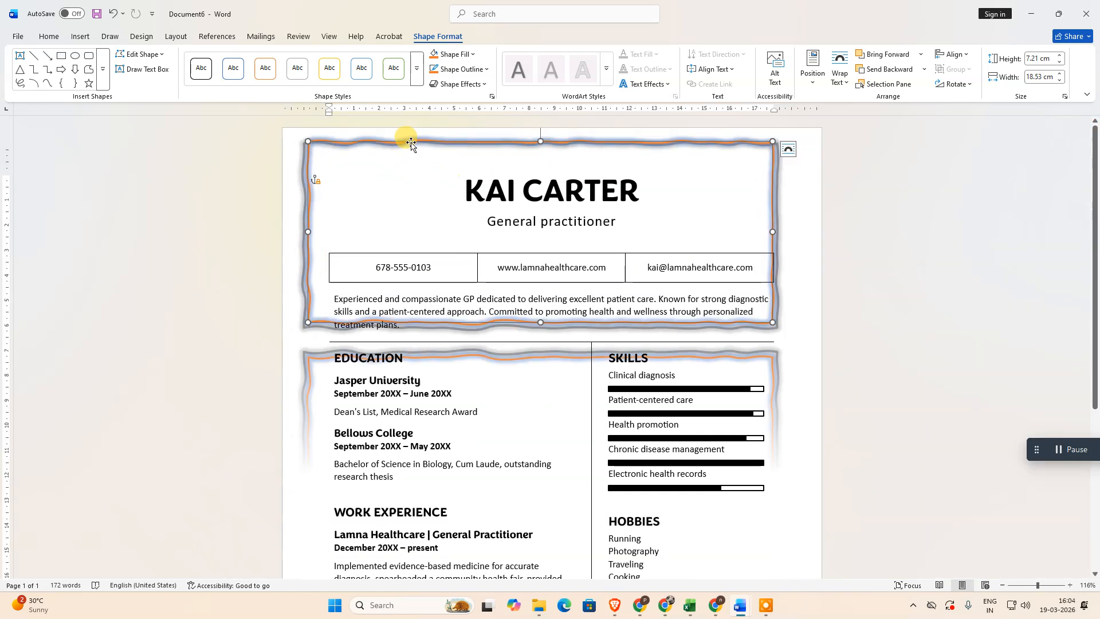
key("ctrl+z")
scroll(894, 332, "down", 3)
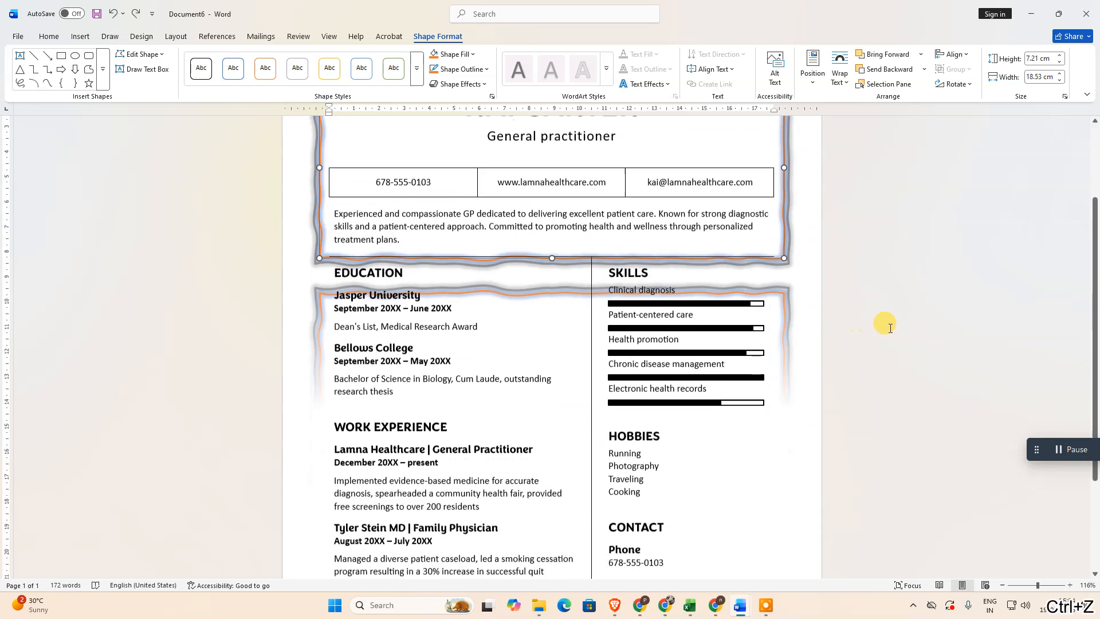
left_click(891, 315)
left_click(655, 348)
scroll(753, 386, "up", 3)
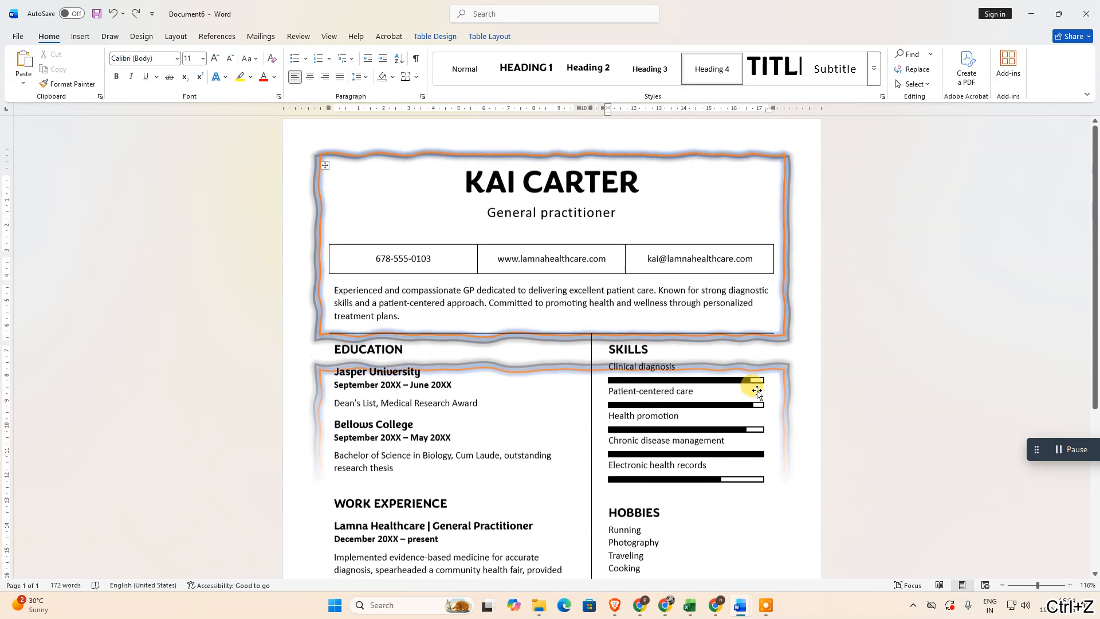
Try shifting the frame slightly up and left on the resume page and deselect it.
left_click(206, 279)
right_click(109, 170)
left_click(70, 143)
left_click_drag(320, 172, 316, 157)
left_click(585, 405)
left_click(889, 305)
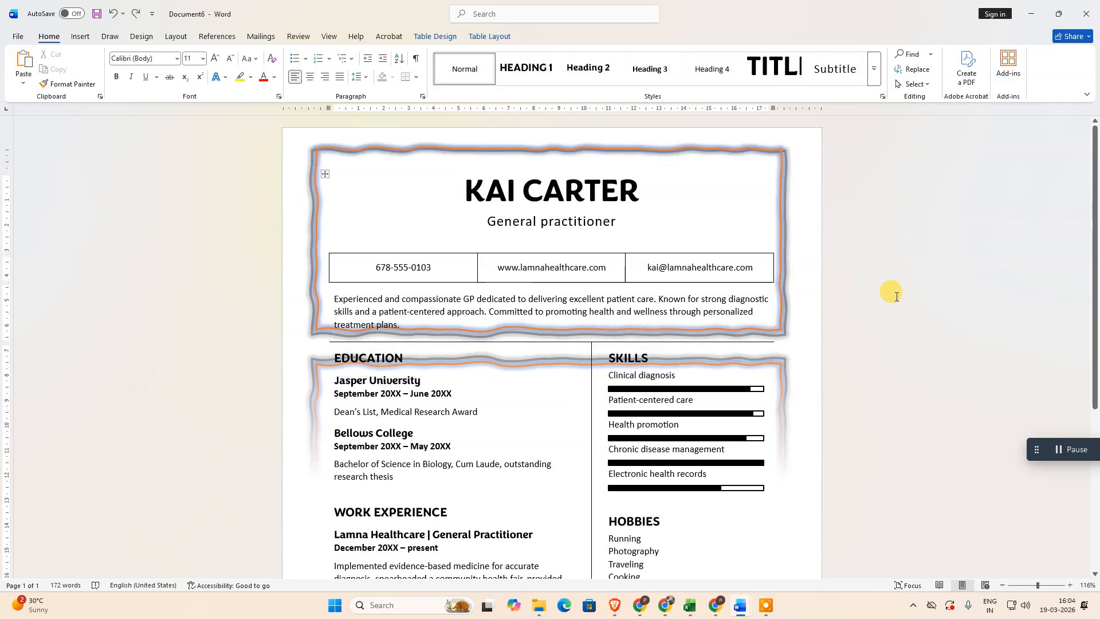
Undo the frame's latest move, line, shadow and reflection changes.
key("ctrl+z")
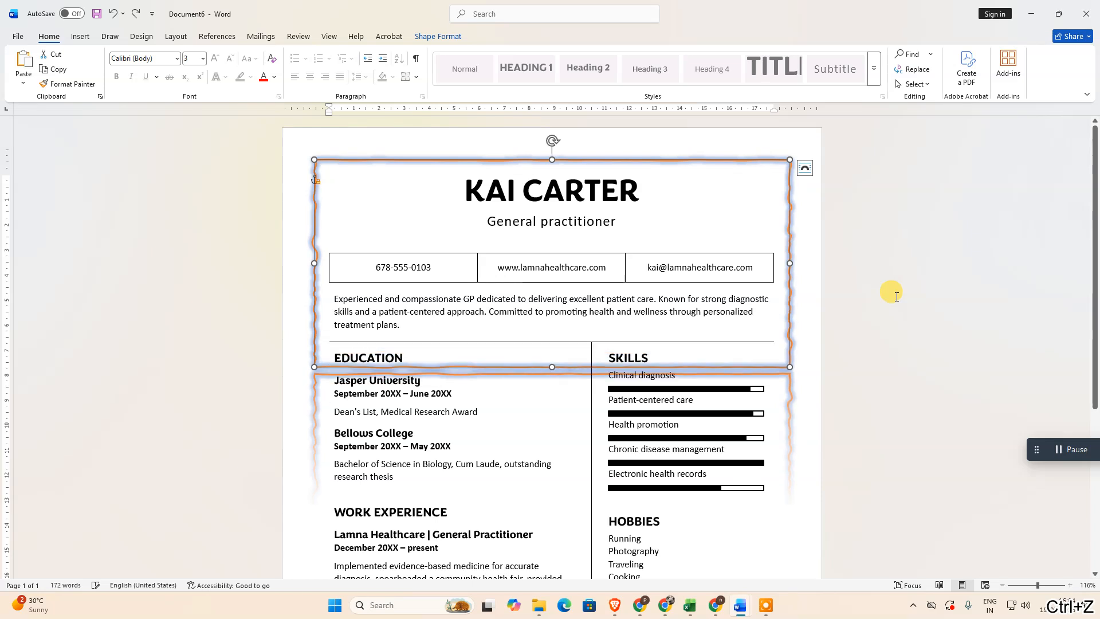
key("ctrl+z")
left_click(270, 214)
Copy the glowing orange frame, paste it into the blank Document4, and move it near the page's upper-left corner.
left_click(441, 160)
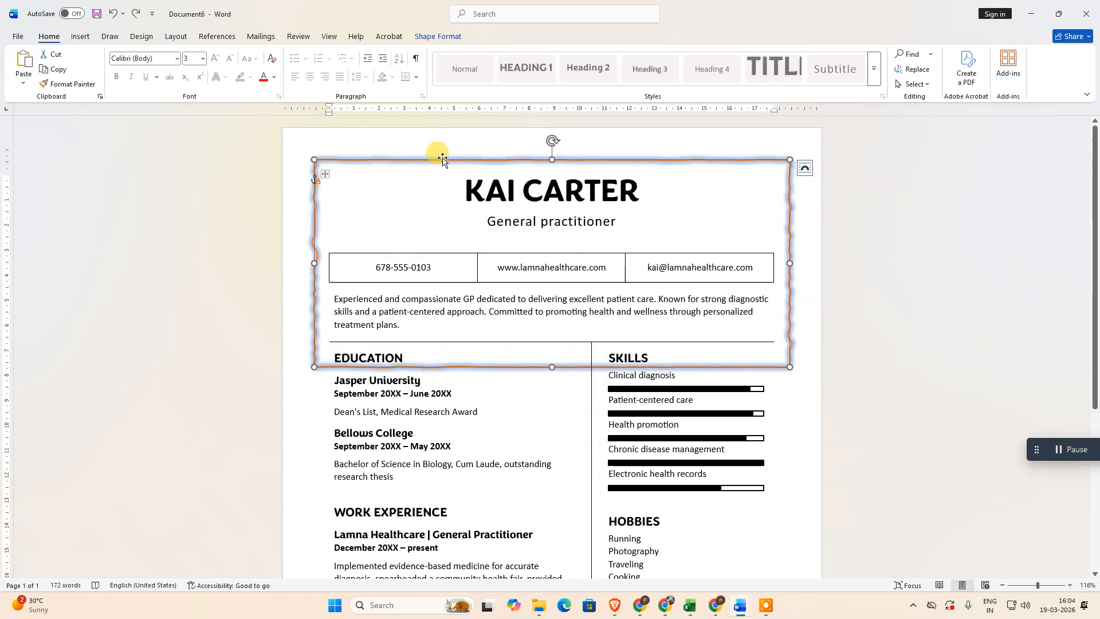
right_click(442, 159)
left_click(461, 189)
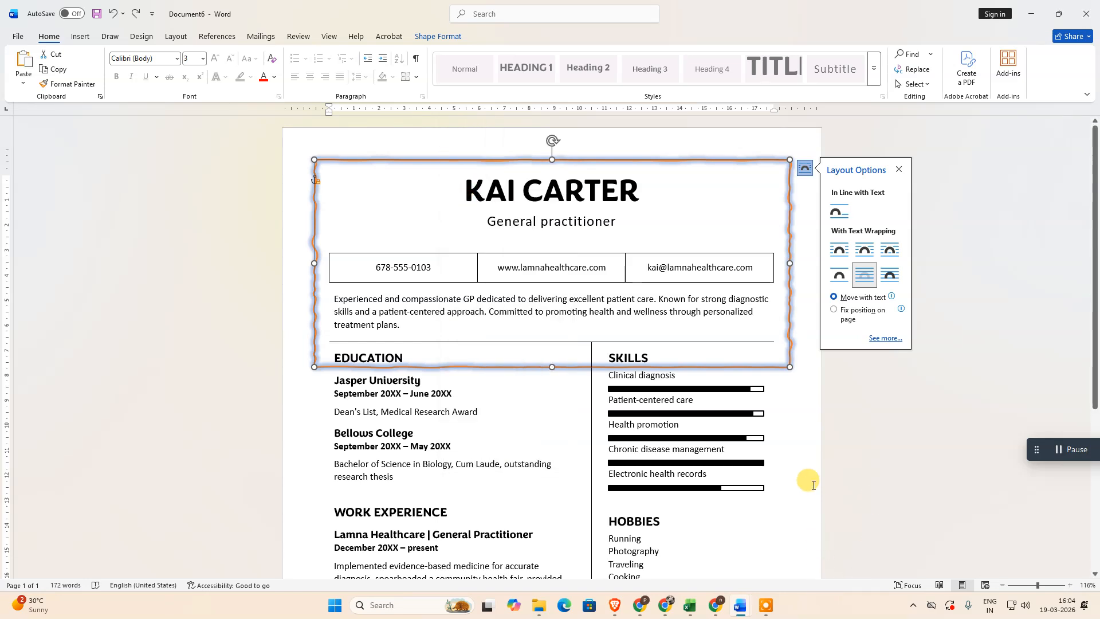
key("alt+Tab")
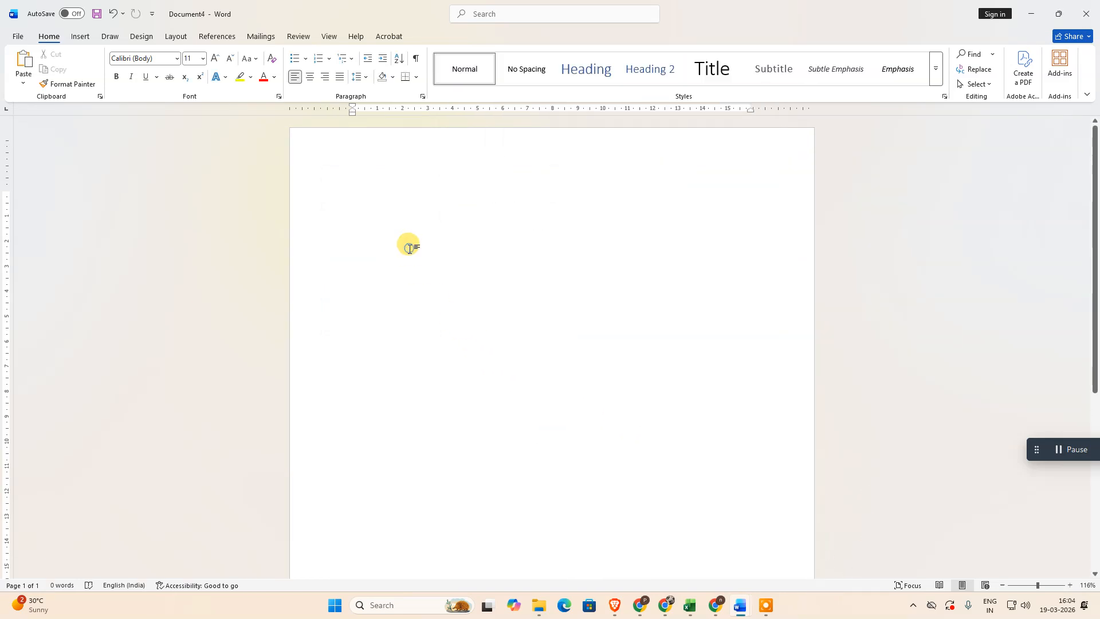
right_click(409, 246)
left_click(439, 327)
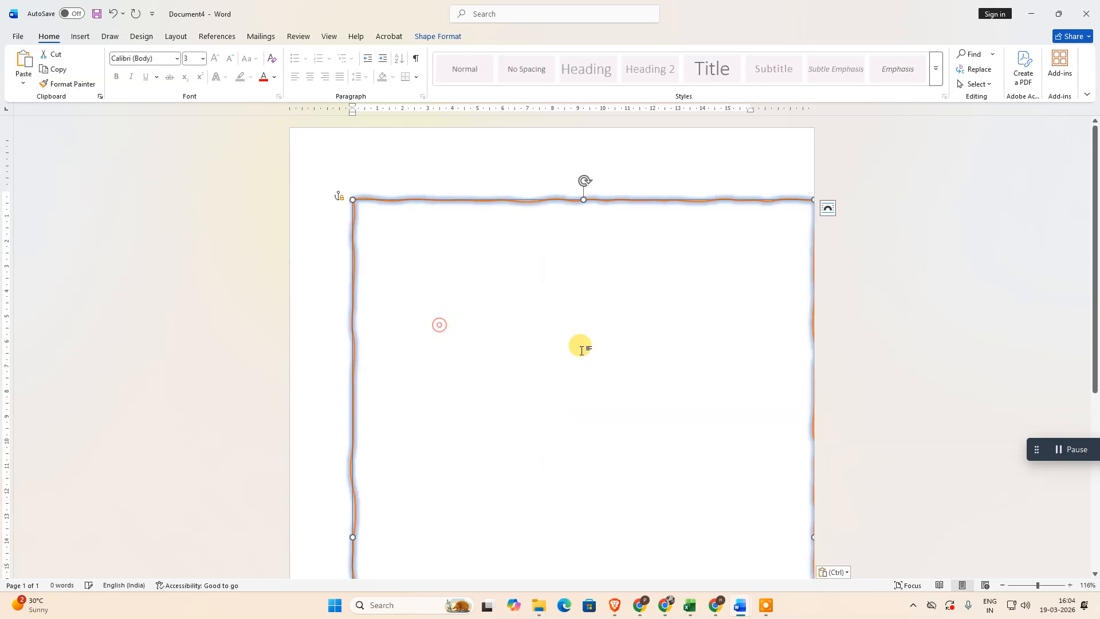
left_click_drag(571, 169, 590, 143)
left_click(19, 37)
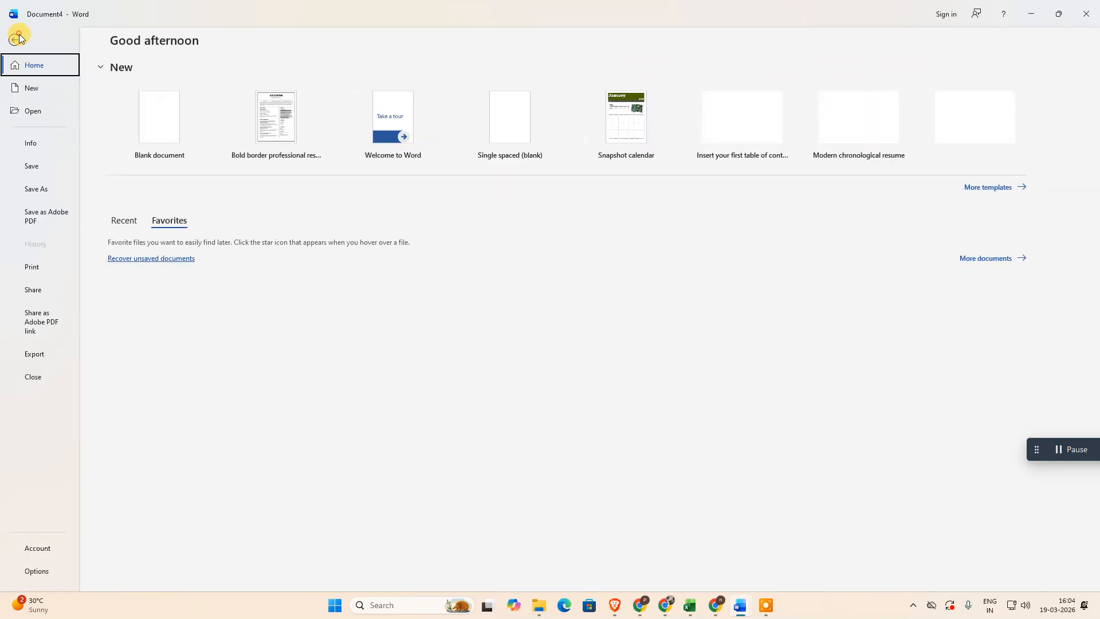
left_click(20, 38)
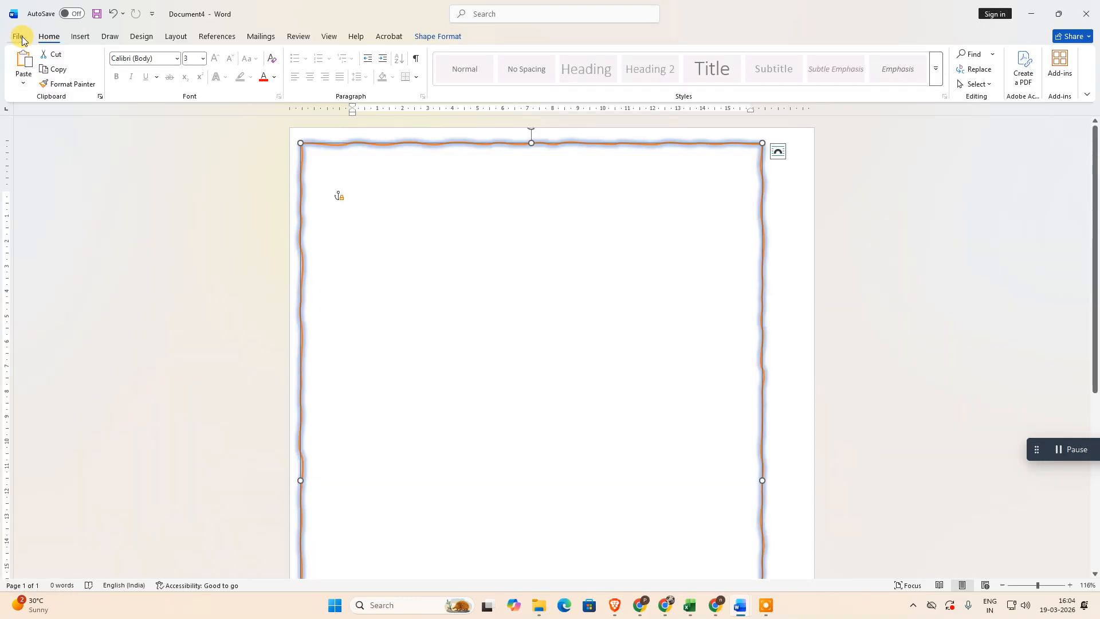
left_click(19, 37)
left_click(16, 37)
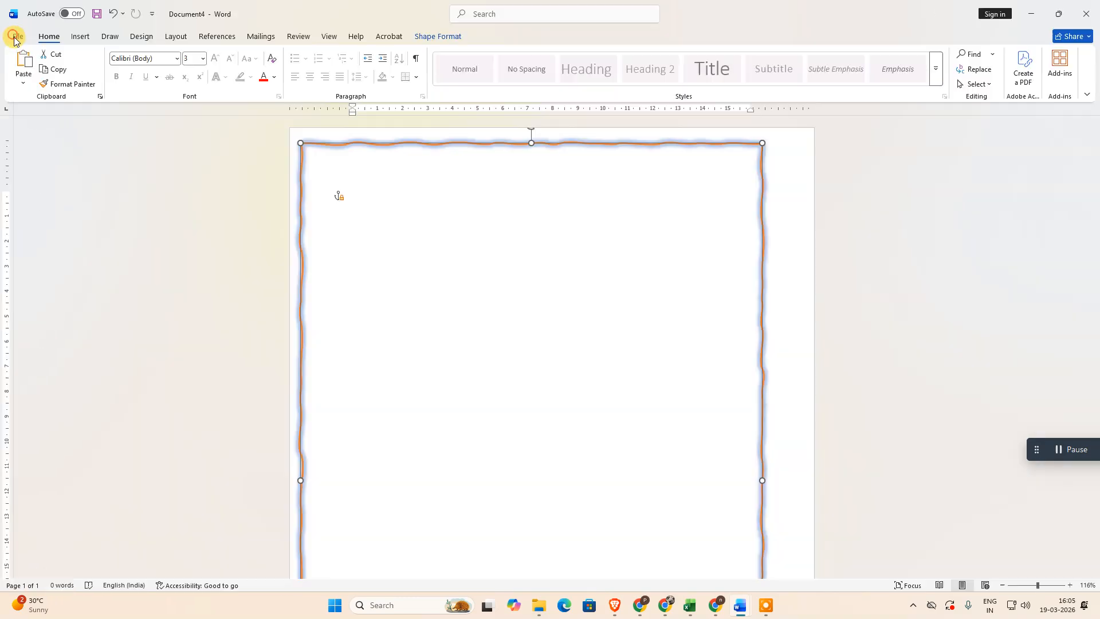
left_click(80, 36)
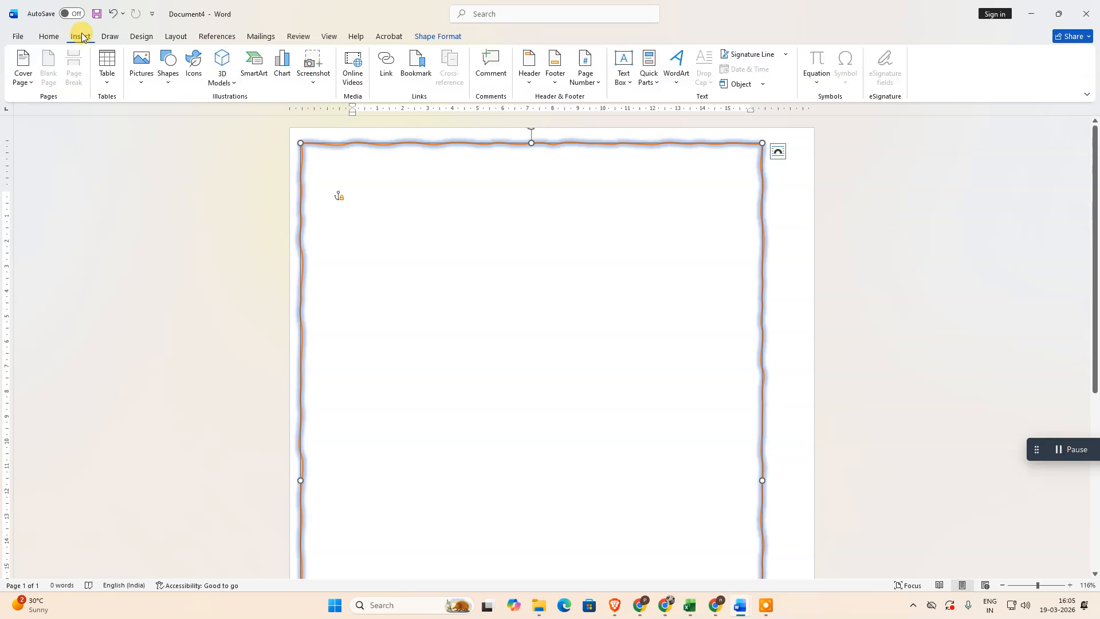
left_click(45, 37)
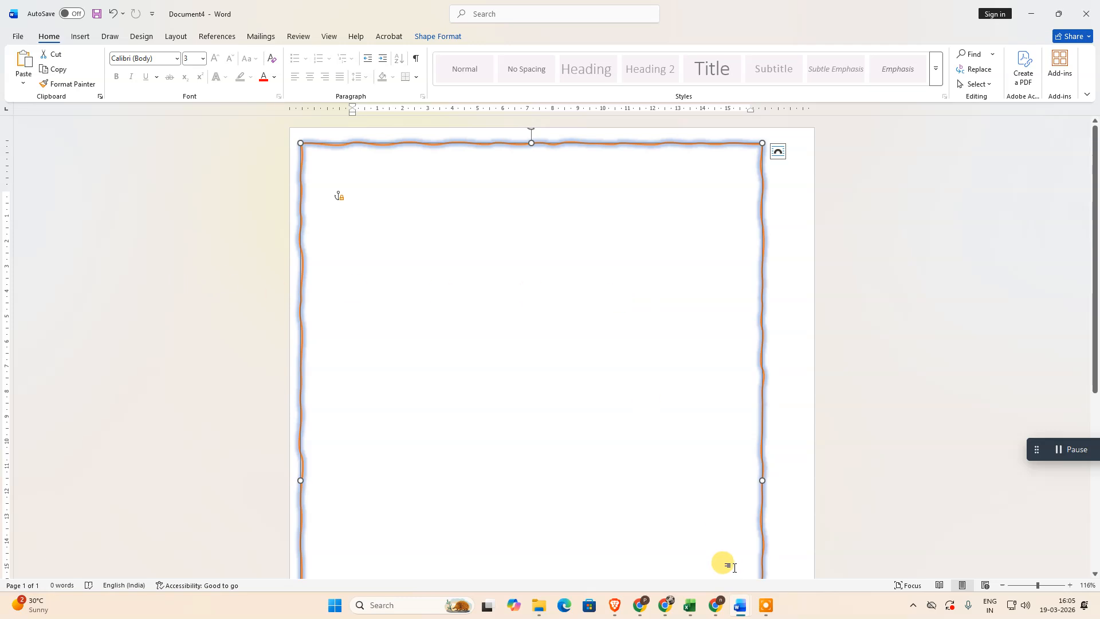
Switch to the untitled Google Docs document, paste the copied frame into it, and select the pasted image.
left_click(716, 605)
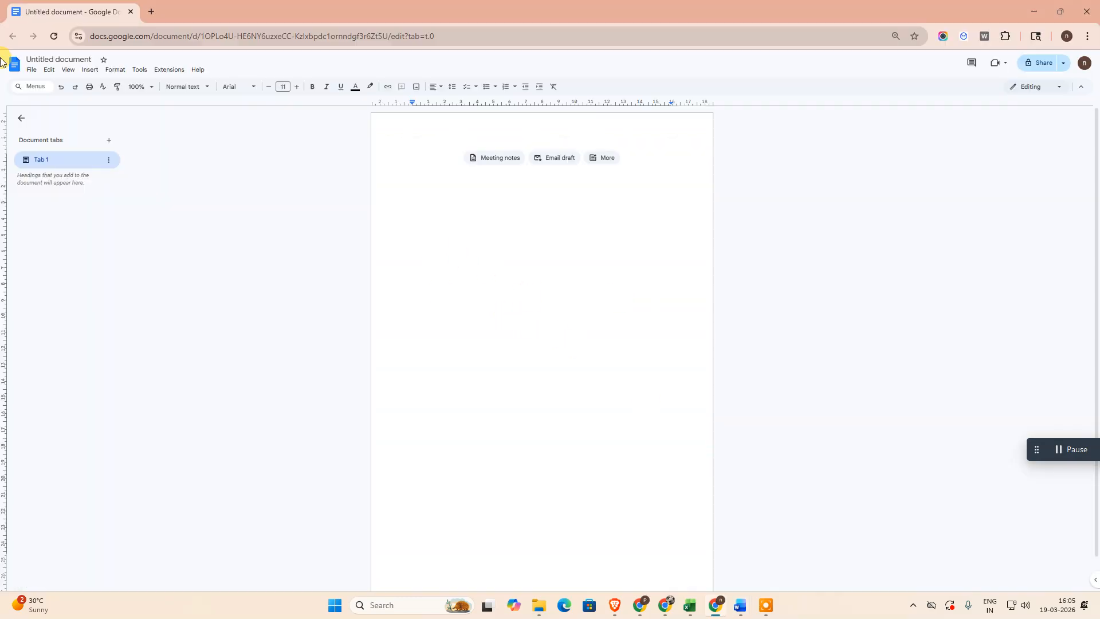
key("ctrl+v")
left_click(521, 275)
left_click(493, 158)
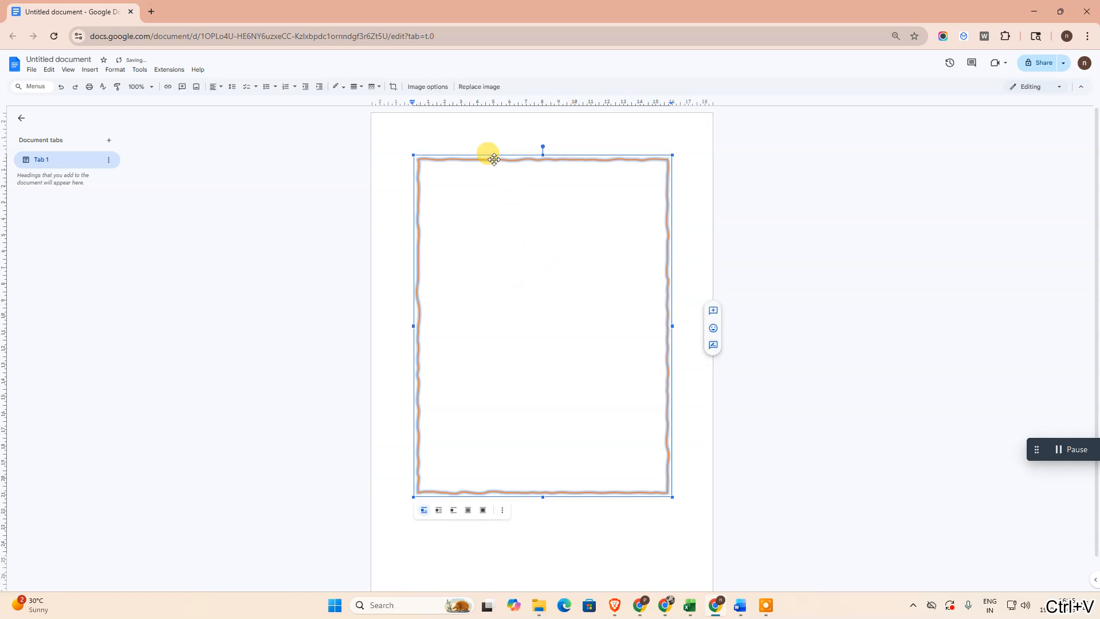
Set the top, bottom, left and right page margins to 0.1 cm for the selected content.
left_click(31, 69)
left_click(74, 322)
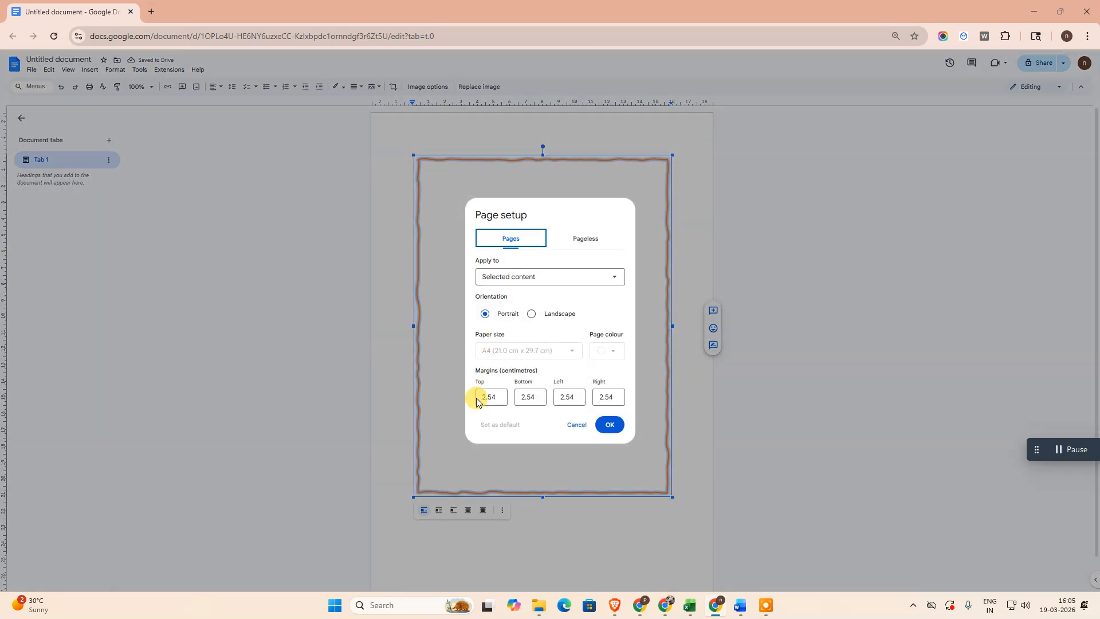
left_click_drag(491, 394, 405, 387)
type("0.")
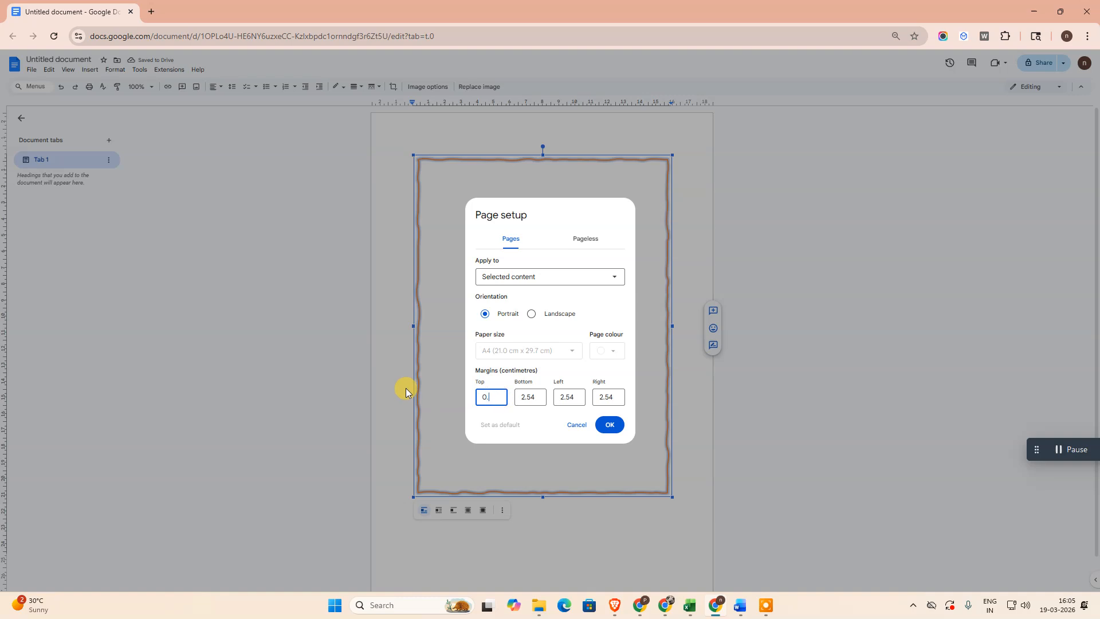
type("1")
key("Tab")
type("0.1")
key("Tab")
type("0.1")
key("Tab")
type("0")
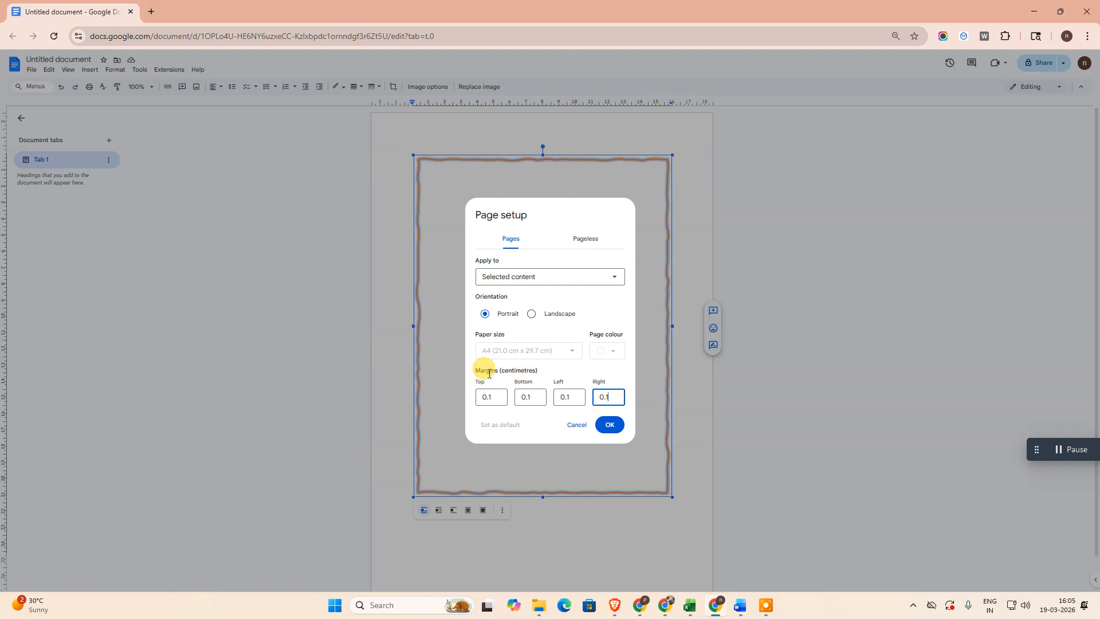
left_click(610, 424)
Enlarge the frame image to the page width and stretch its lower edge so it fills the whole page.
left_click_drag(632, 457, 721, 547)
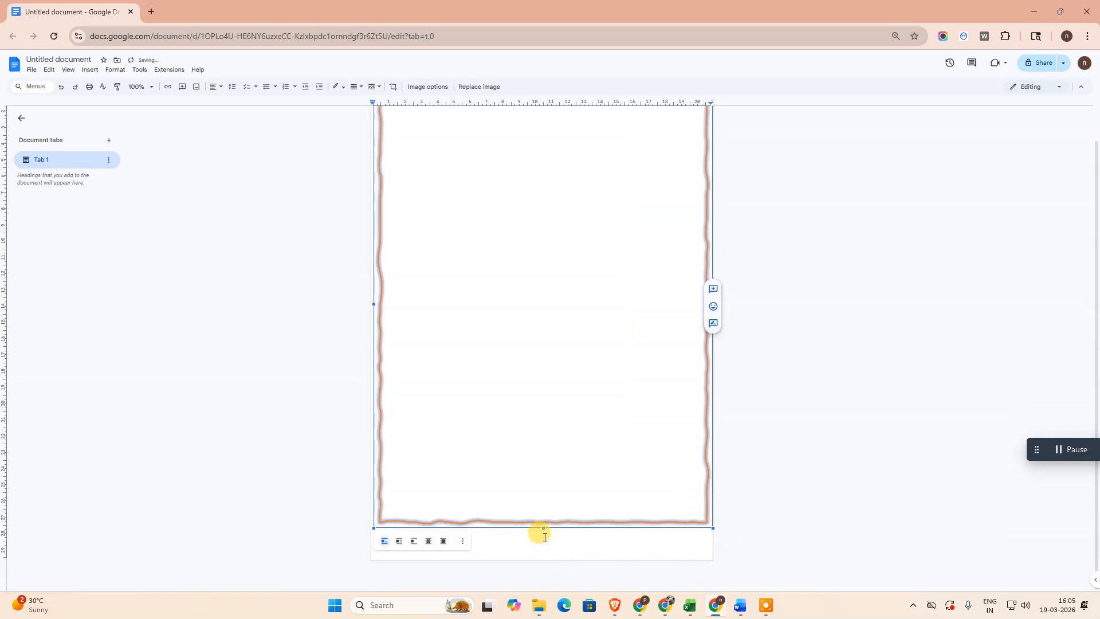
left_click_drag(542, 528, 541, 562)
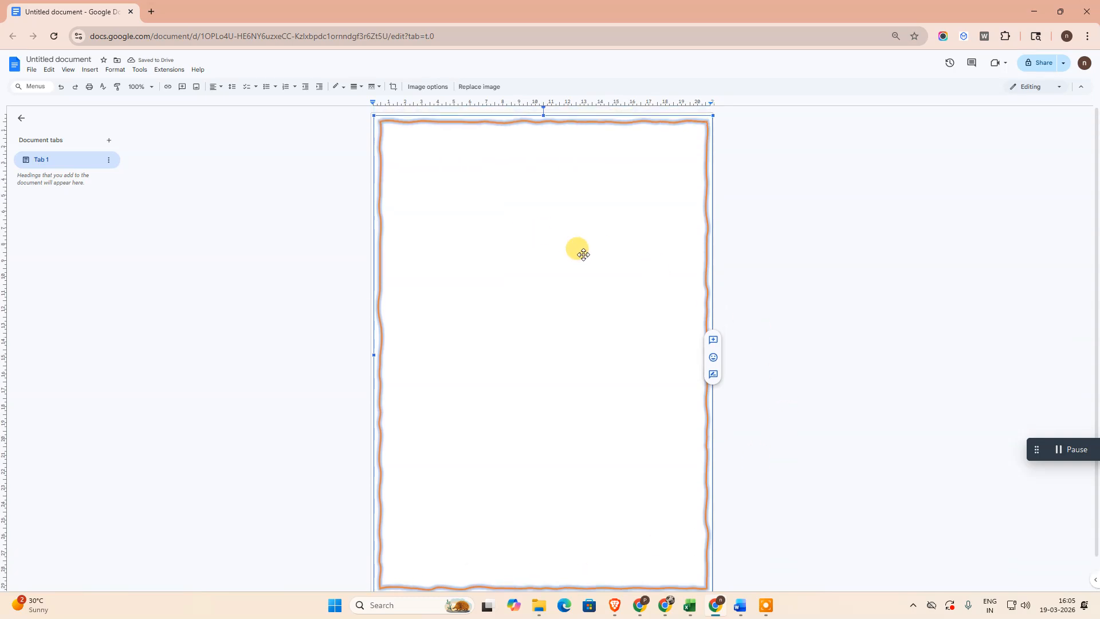
double_click(453, 162)
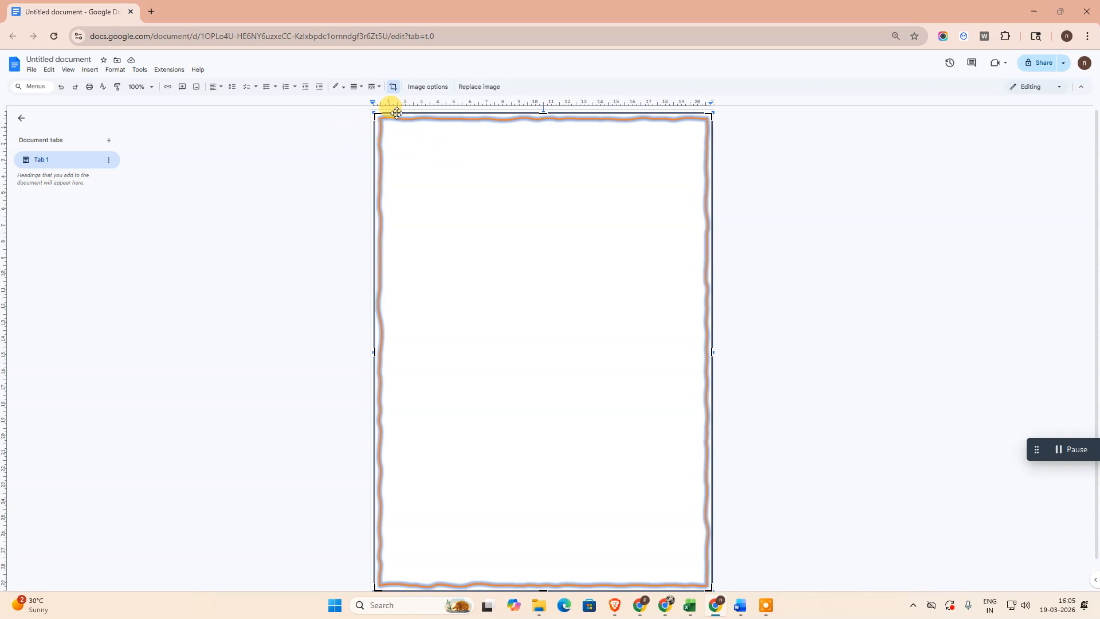
left_click(196, 153)
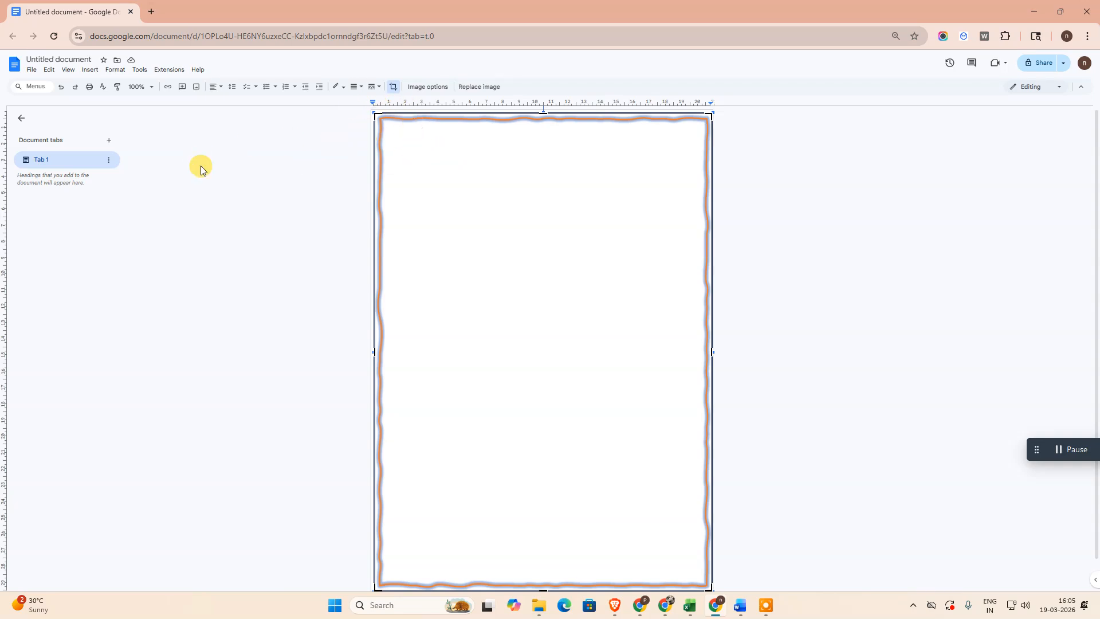
left_click(186, 165)
Deselect the frame and adjust the browser zoom to examine the whole bordered page.
left_click(823, 366)
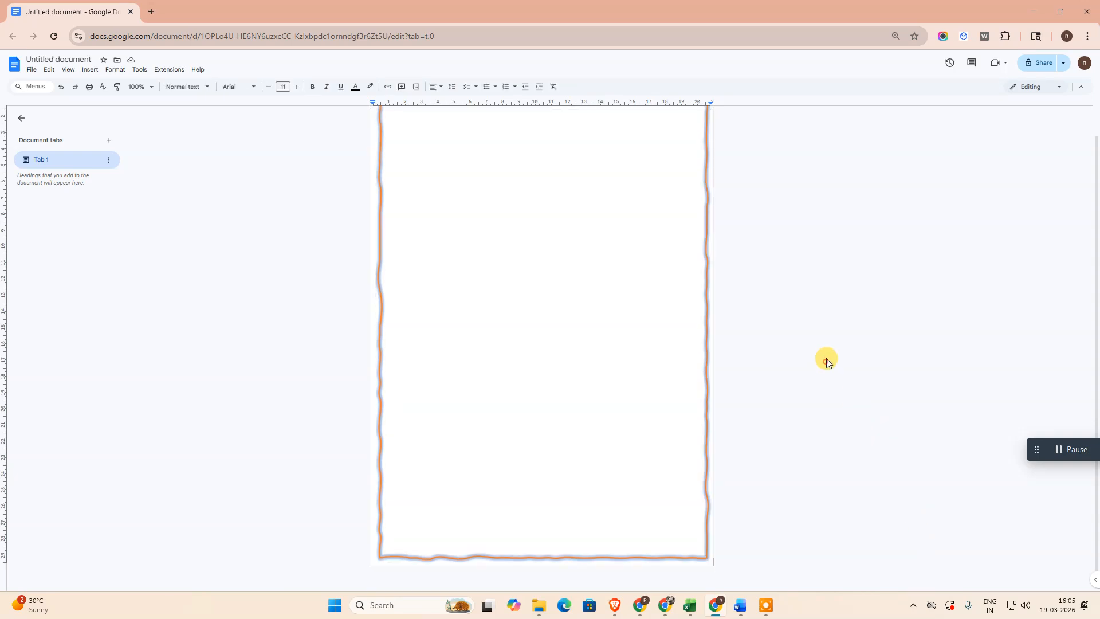
key("ctrl+plus")
key("ctrl+plus")
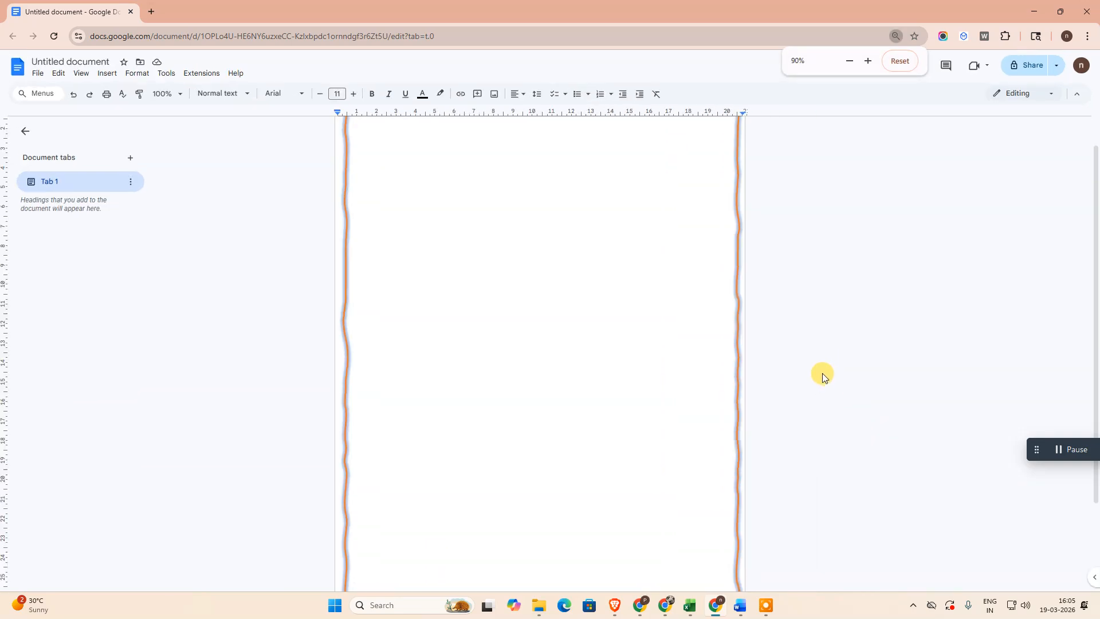
key("ctrl+minus")
key("ctrl+minus")
key("ctrl+minus")
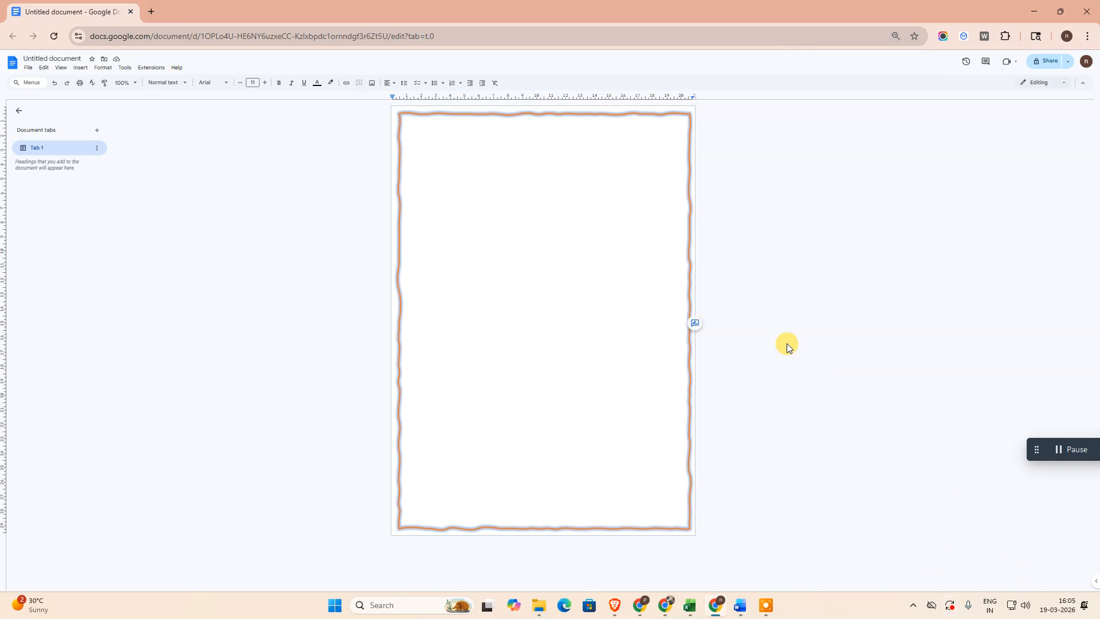
Return the browser zoom to 100%, select the frame image, and adjust its upper-left corner slightly outward towards the page corner.
key("ctrl+plus")
key("ctrl+plus")
key("ctrl+plus")
key("ctrl+plus")
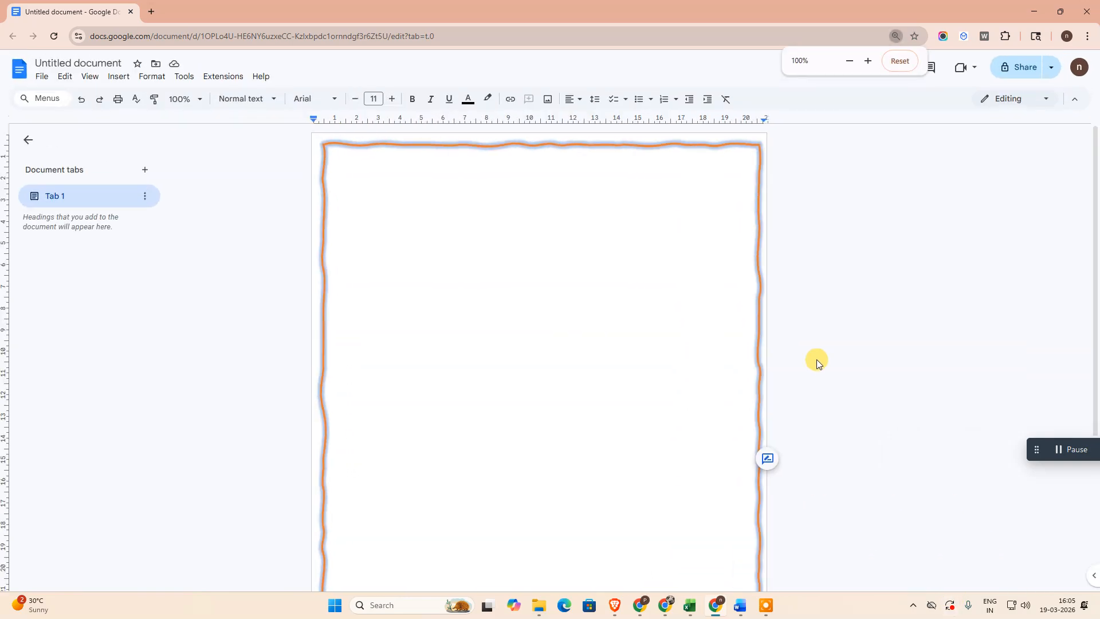
left_click(654, 312)
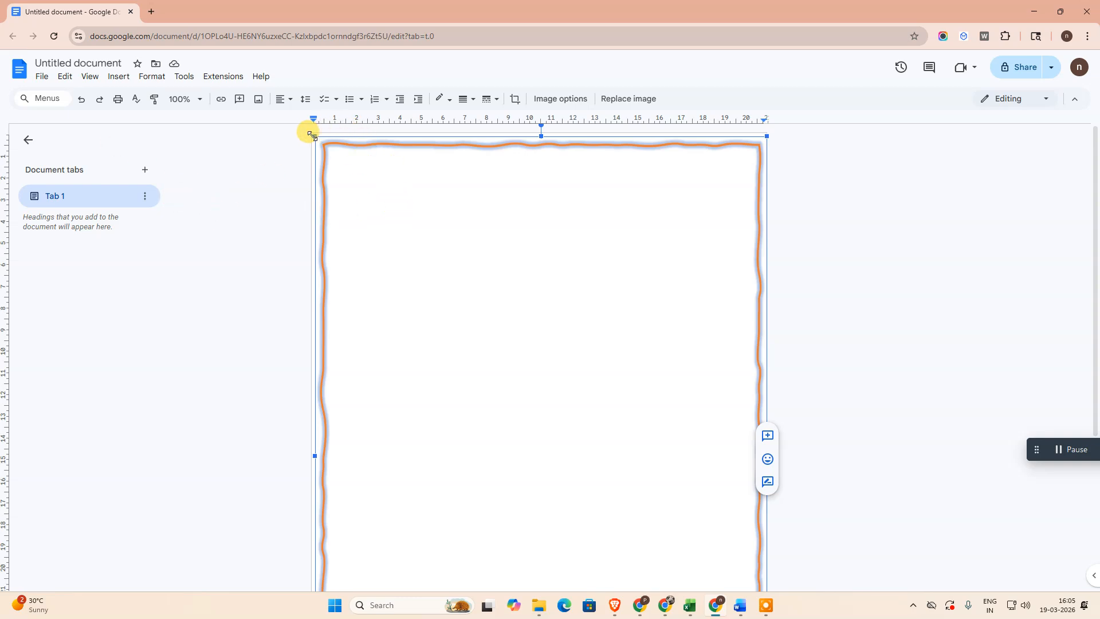
left_click_drag(312, 136, 310, 134)
left_click(461, 193)
left_click(843, 226)
scroll(813, 225, "down", 4)
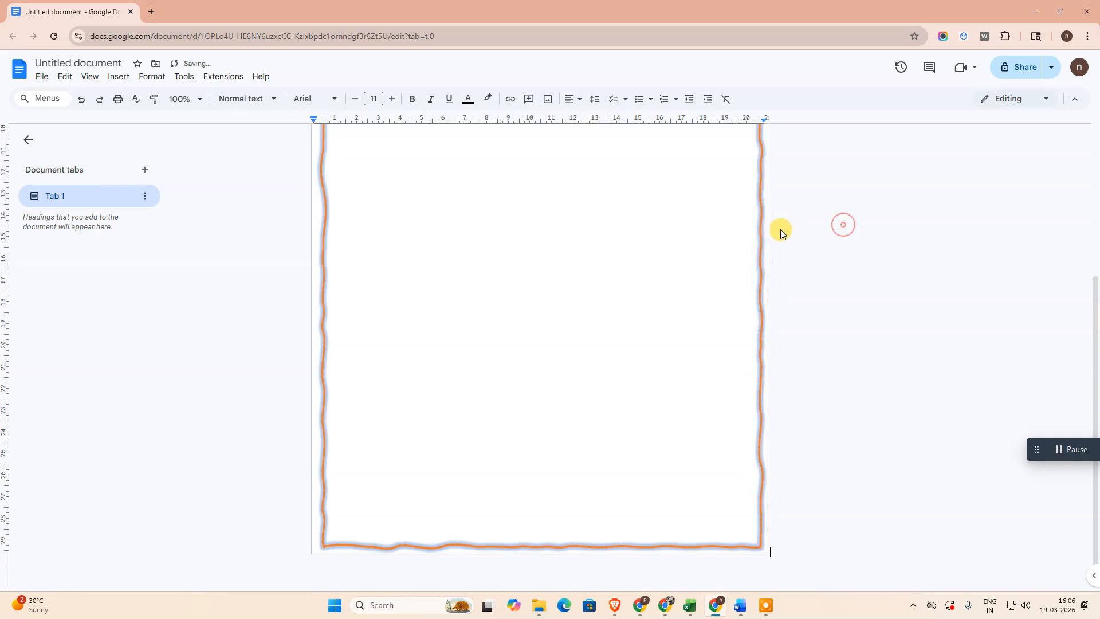
scroll(563, 300, "up", 4)
Set the frame image's text wrapping to Behind text in the image options.
left_click(400, 217)
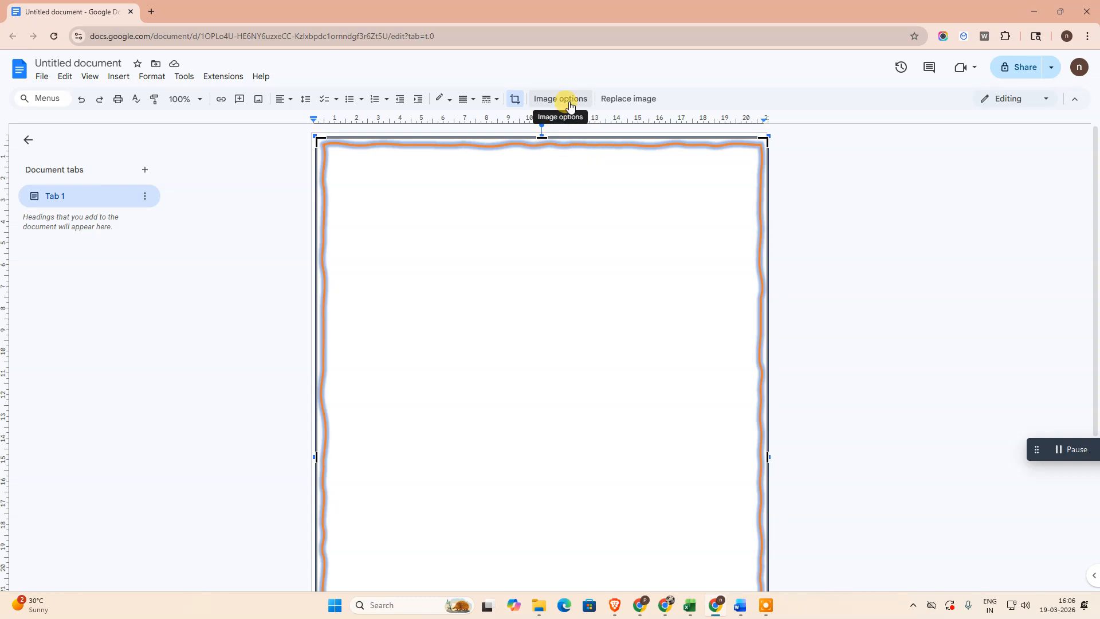
left_click(569, 103)
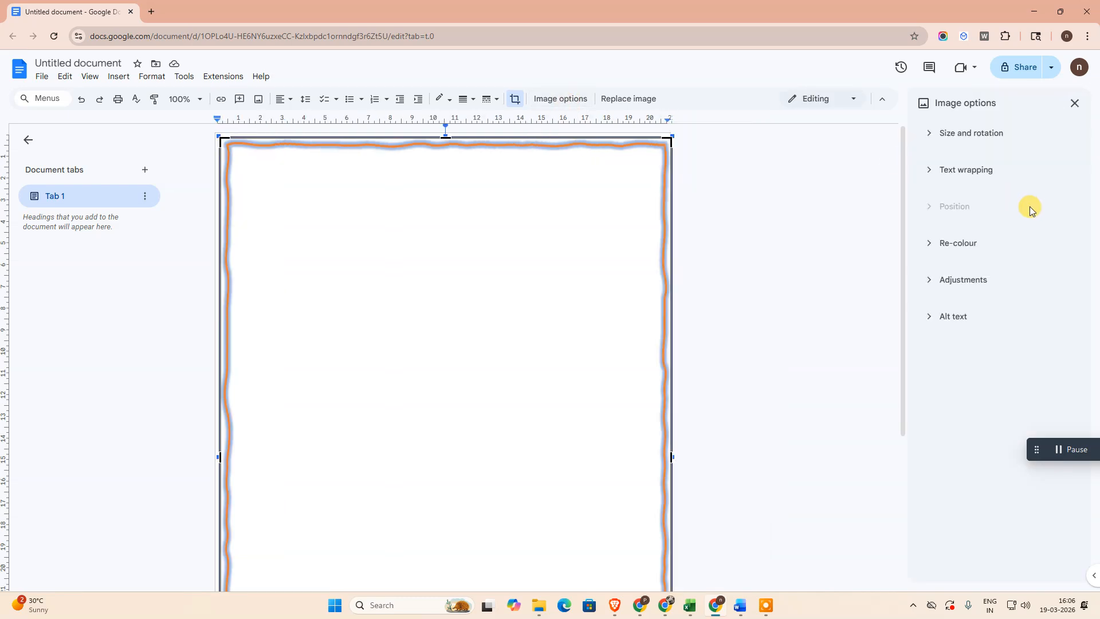
left_click(932, 287)
left_click(932, 287)
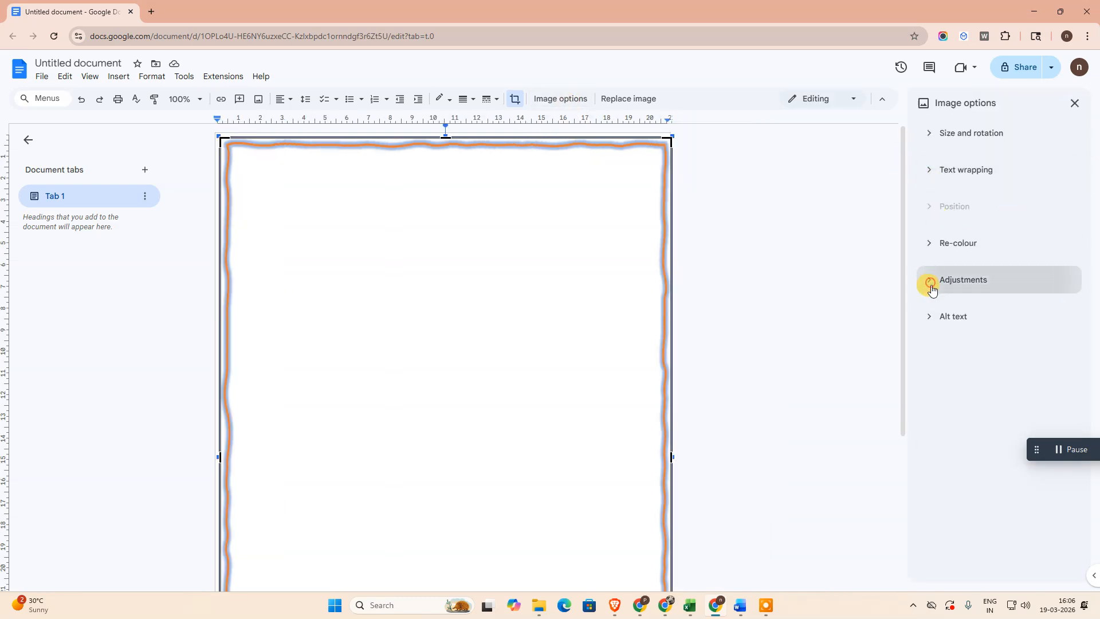
left_click(924, 325)
left_click(924, 324)
left_click(922, 169)
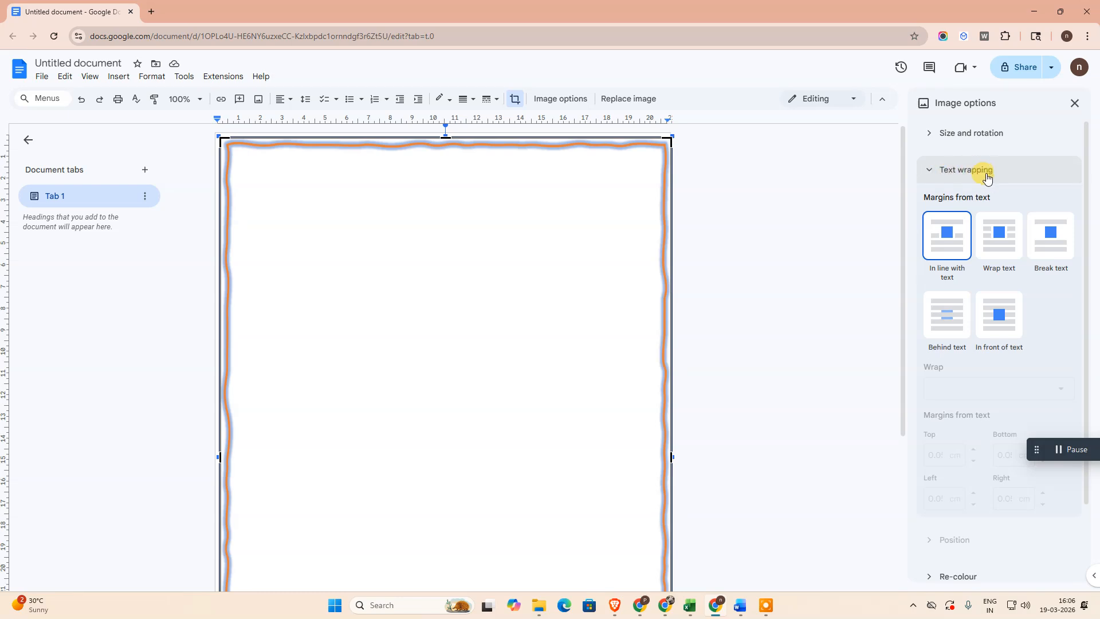
left_click(947, 325)
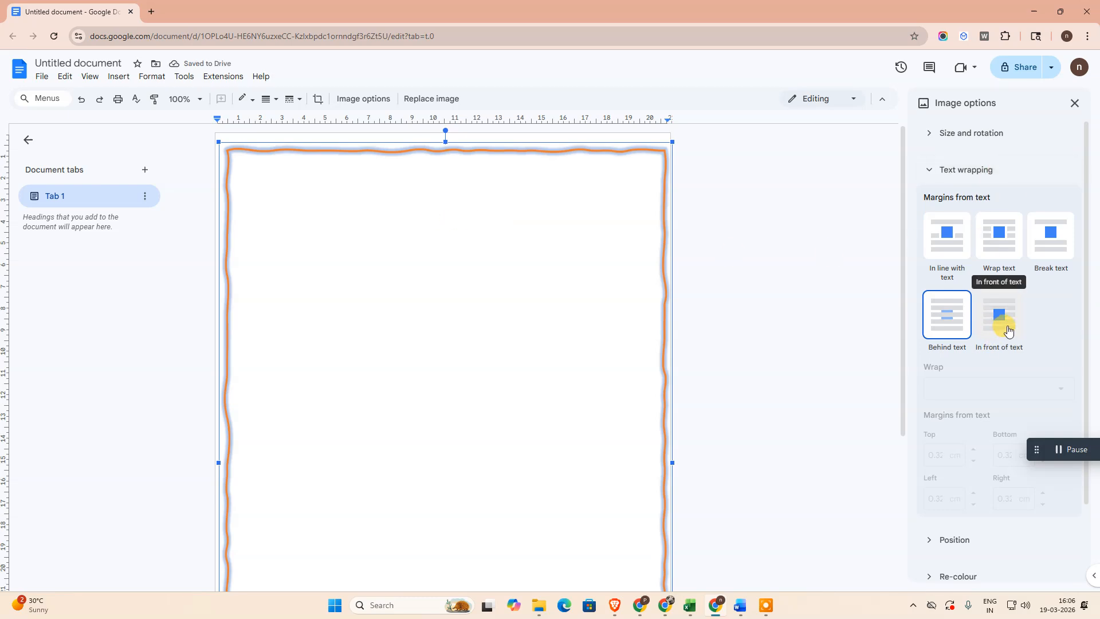
scroll(1006, 321, "down", 1)
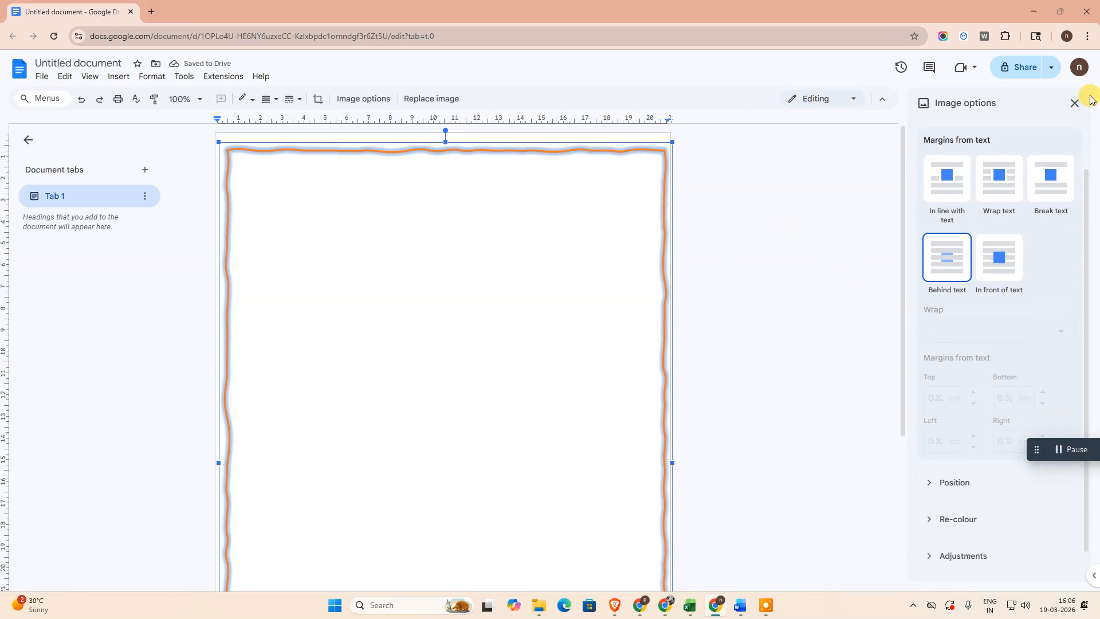
left_click(1071, 107)
Place the cursor in the page body and add a left tab-stop at about 1.3 cm so text starts inside the frame.
left_click(238, 246)
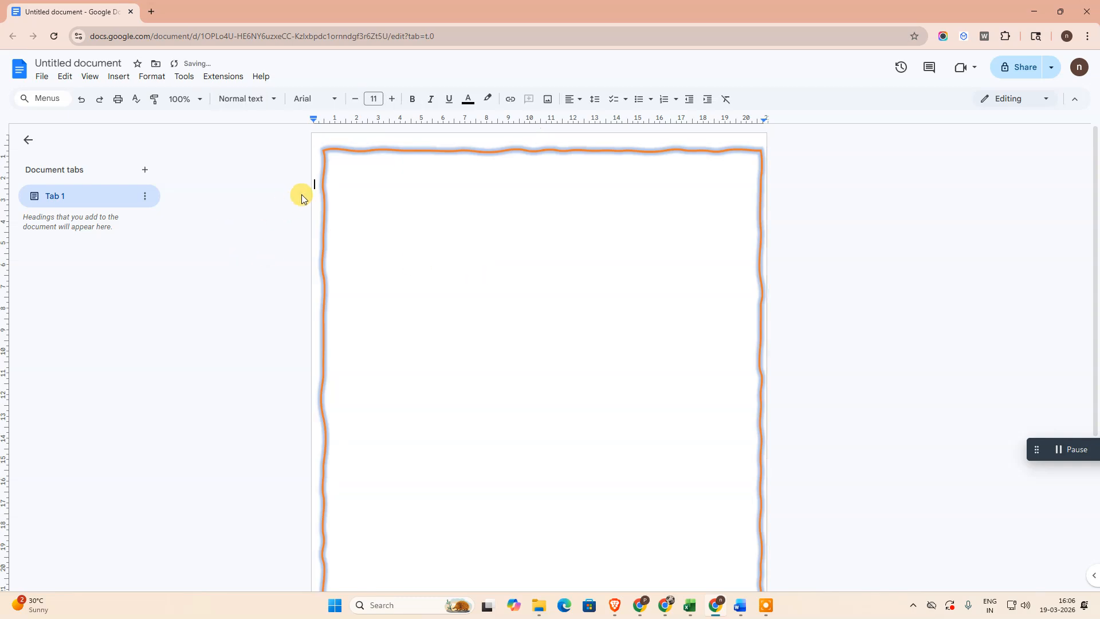
key("Tab")
left_click(343, 121)
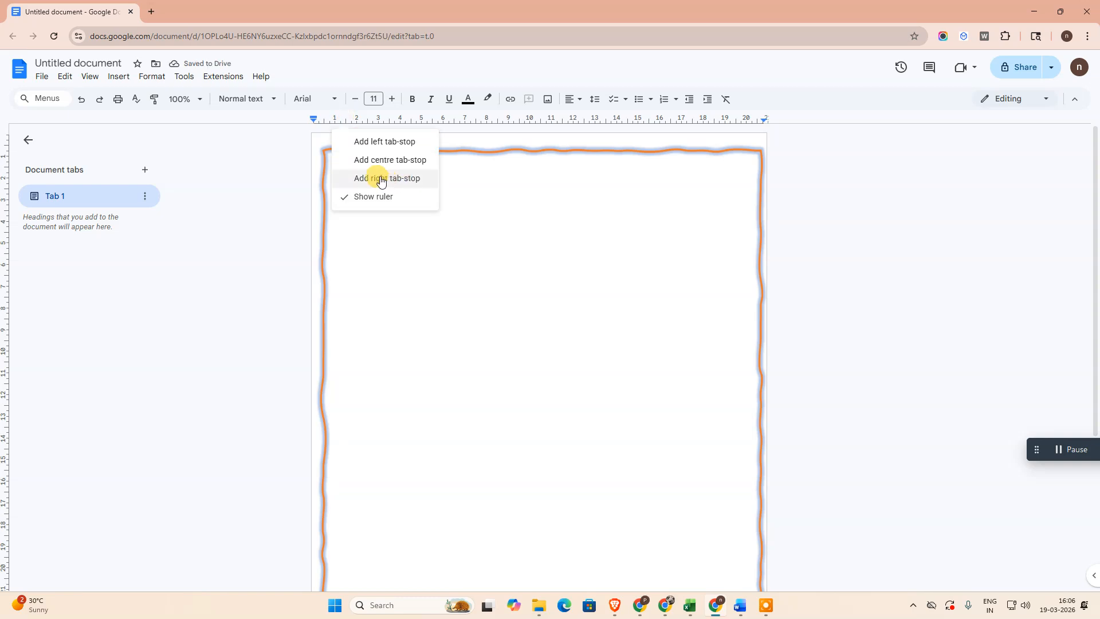
left_click(382, 143)
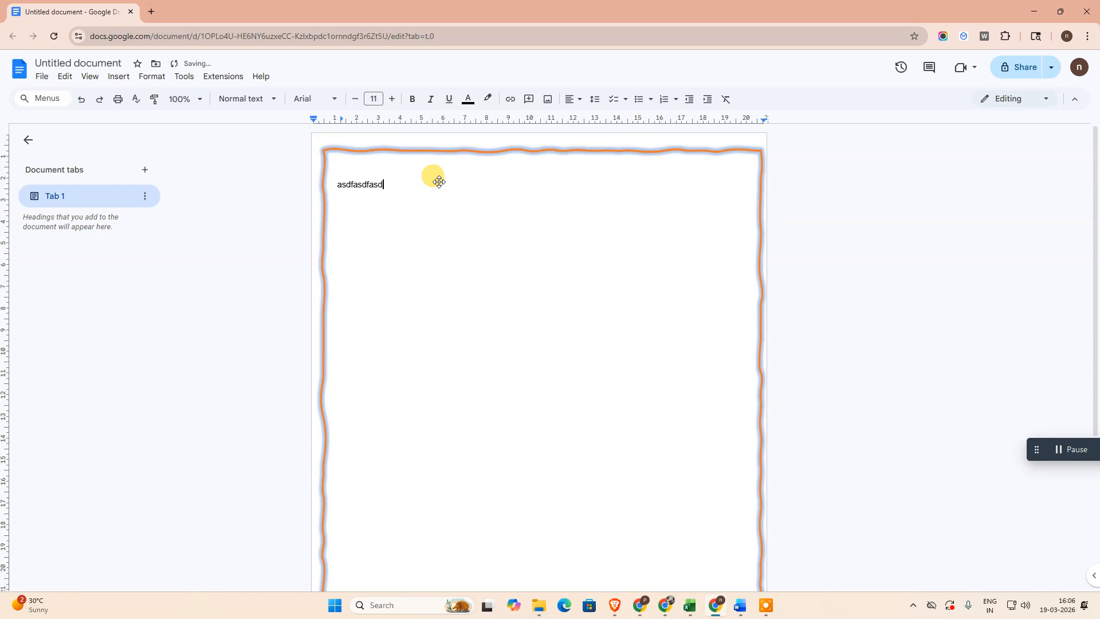
Enter three lines of "asdf" filler text inside the frame, indented to the left tab-stop.
type("asdf")
key("Return")
type("asasdfas")
key("Return")
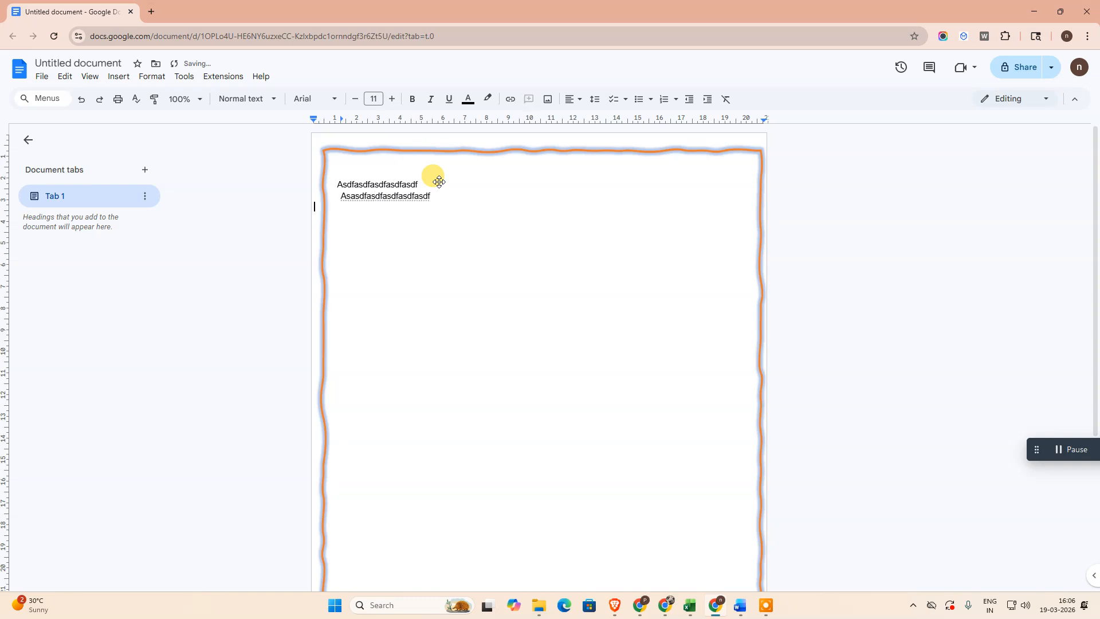
type("asdfasdfasdfasdfasdfasdfa")
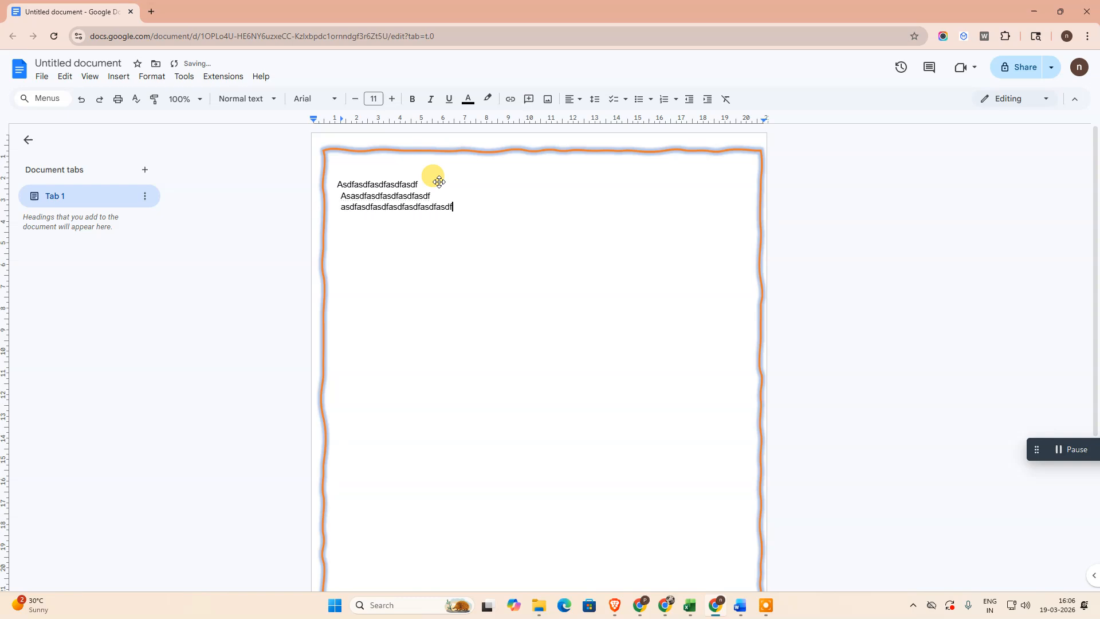
type("sdfsadf")
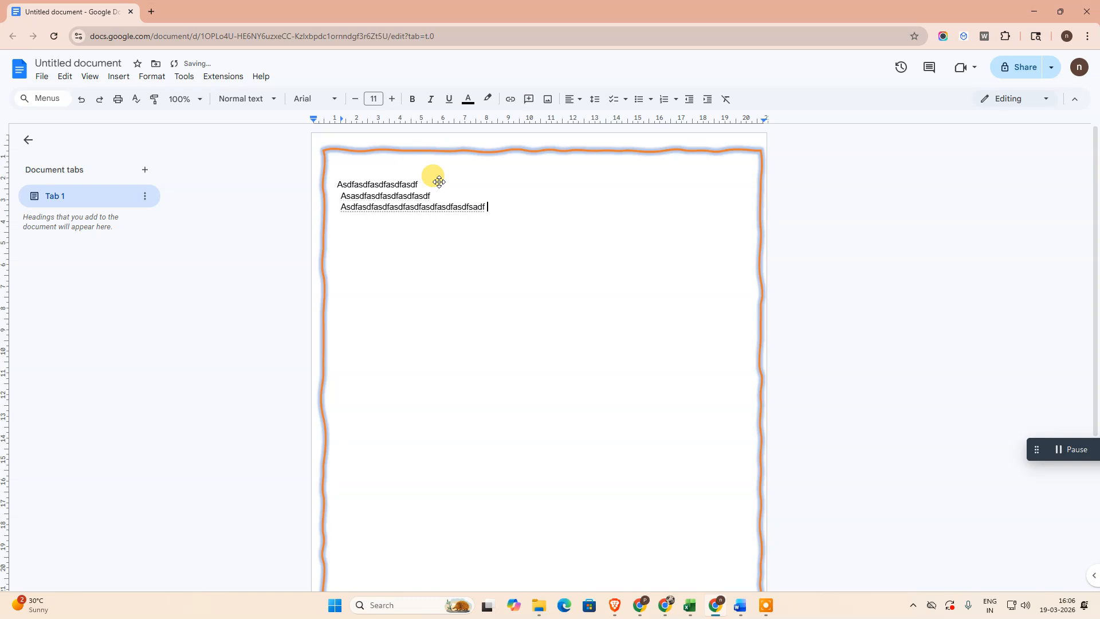
Add a right tab-stop just before the 19 cm mark and extend the third line with more "asdf" filler text.
left_click(723, 118)
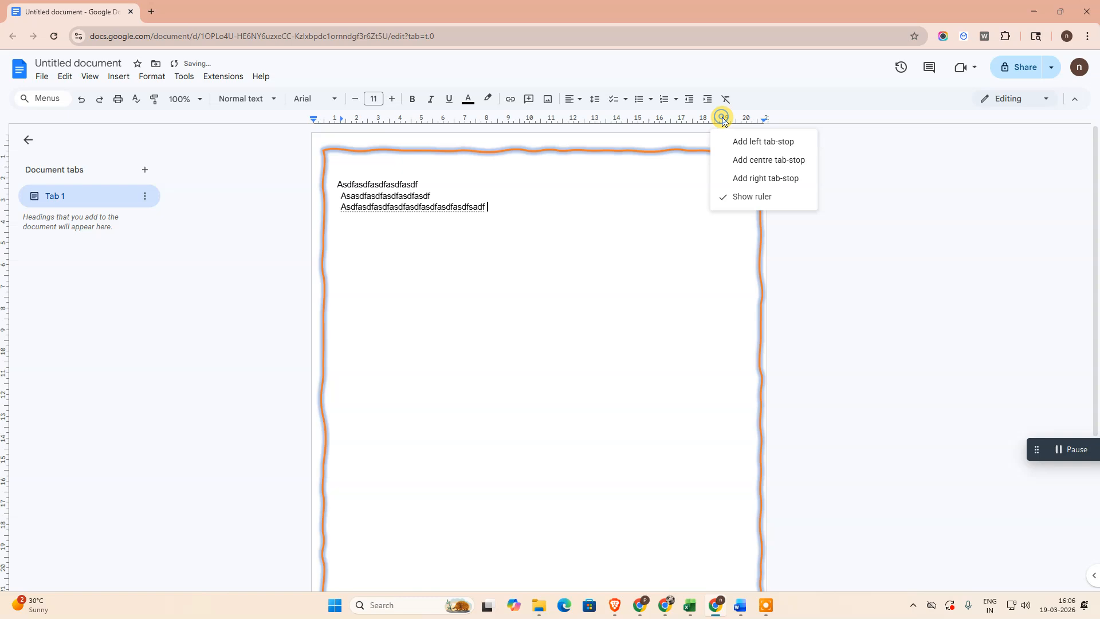
left_click(756, 181)
type("asdfasdfasdfasdfasdfasdf asdfasdfasdfasdf")
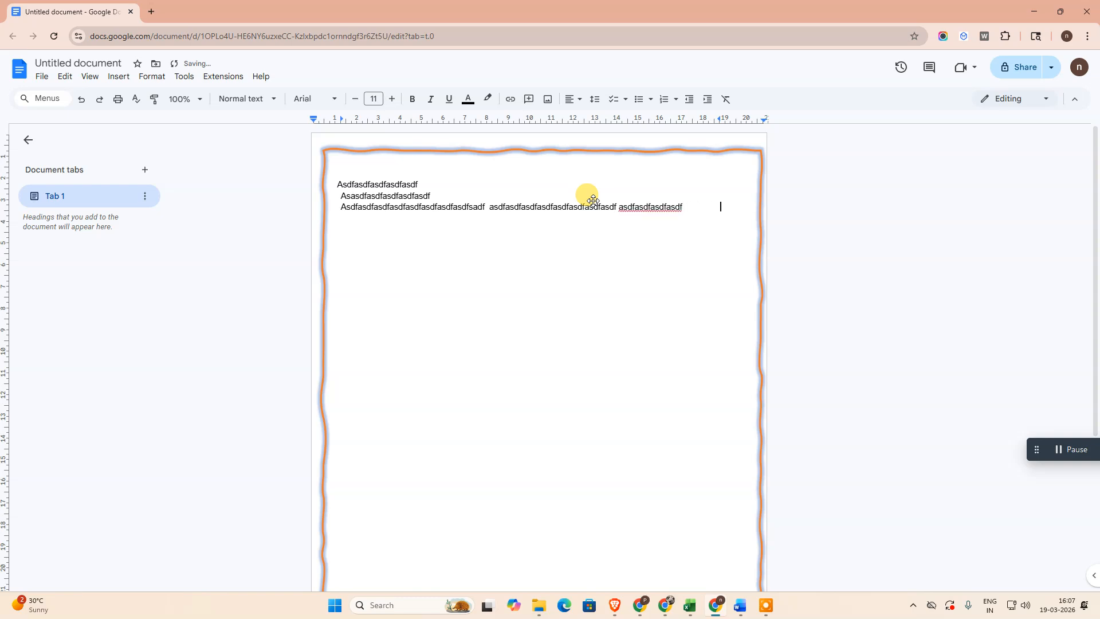
Add a fourth indented line of filler text ending in "asdf asdf" and start a new line below it.
key("Return")
type("asdfasdf")
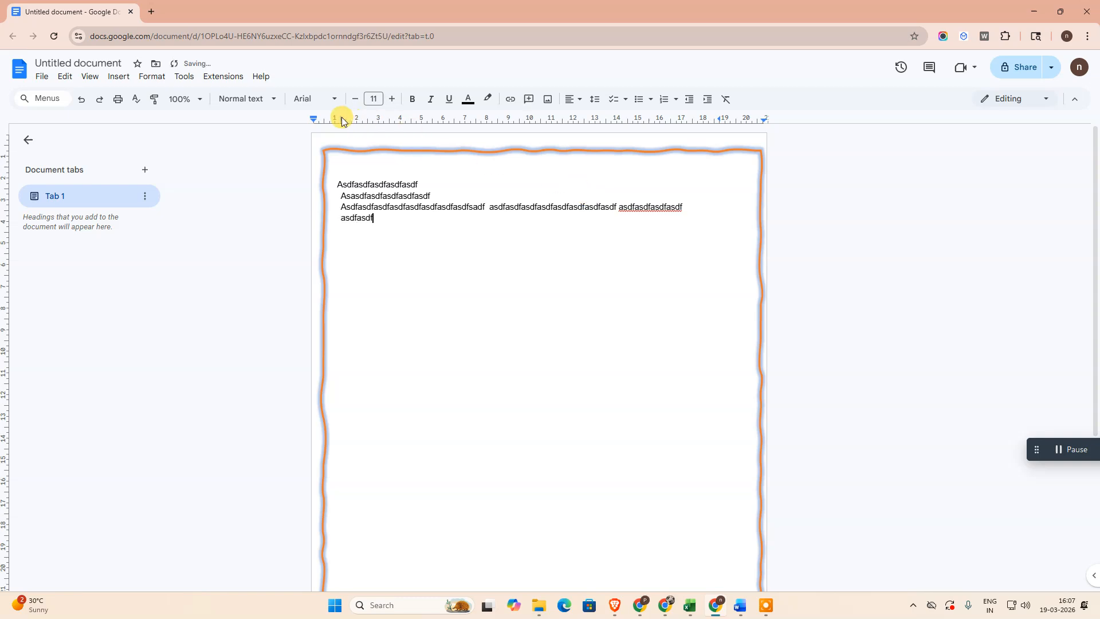
type("asfasdfasdfasdfas")
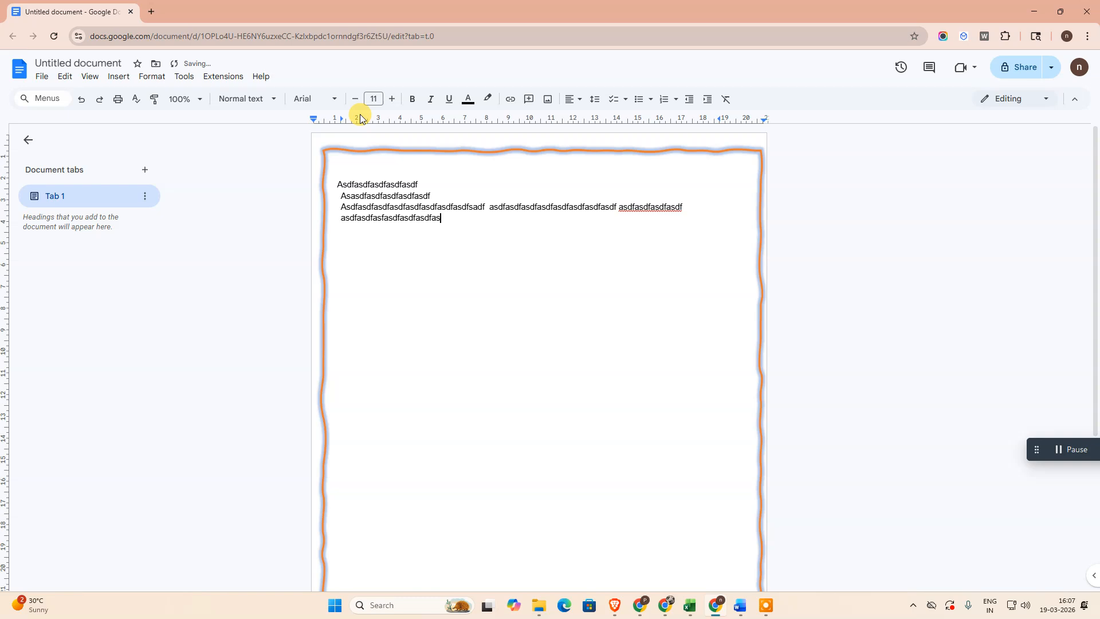
type("df asdf asdf")
key("Return")
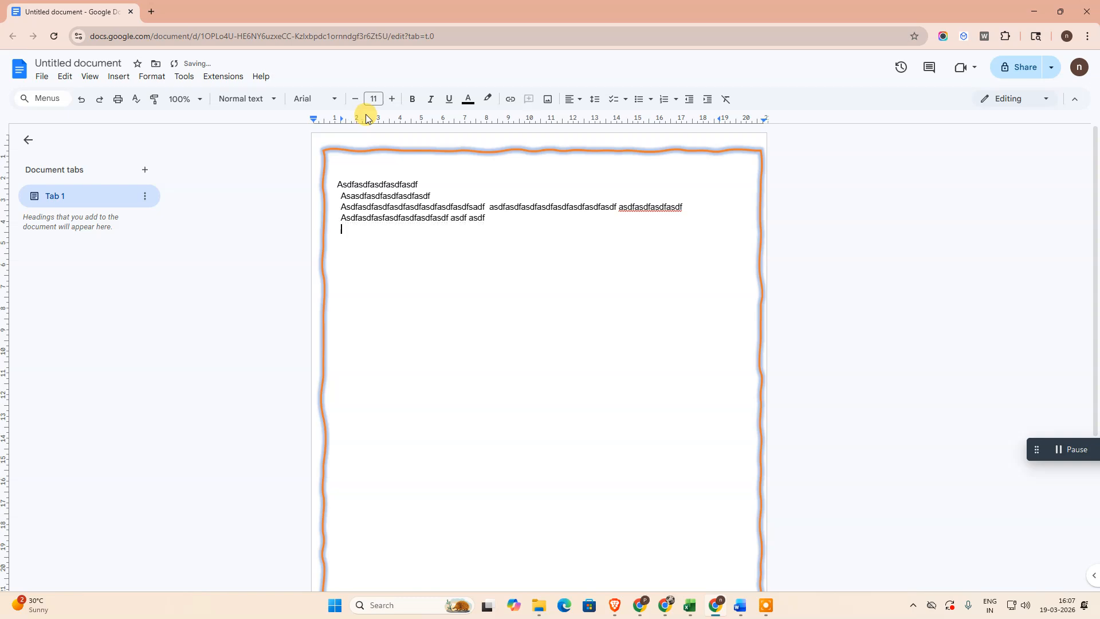
Deselect the frame, return the cursor to the text, and enter a fifth line of filler text.
left_click(488, 217)
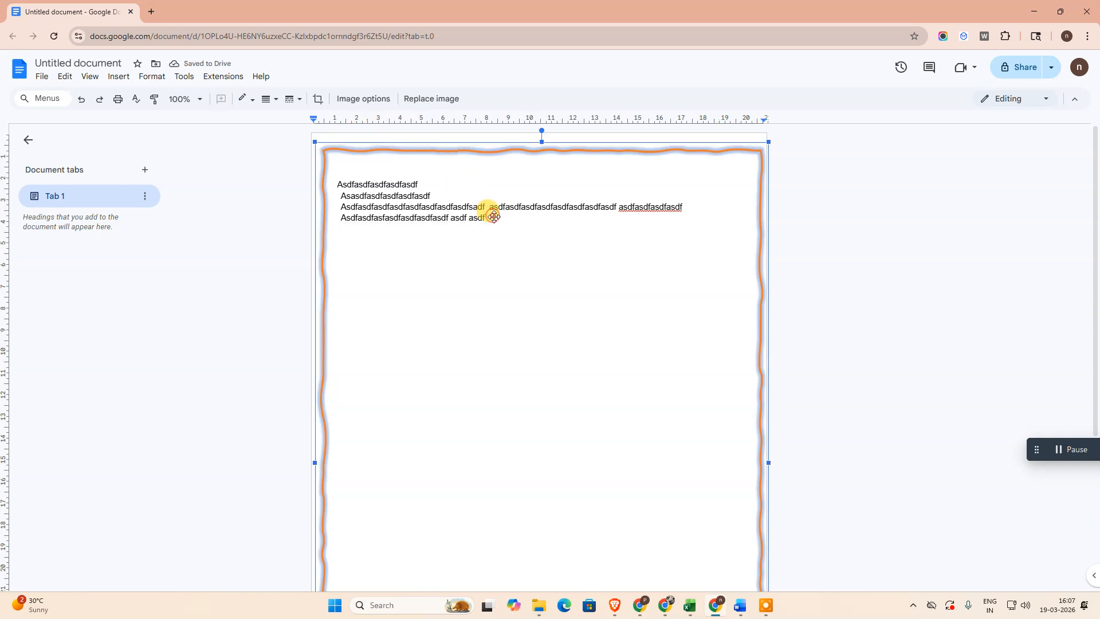
left_click(264, 246)
double_click(485, 215)
left_click(711, 202)
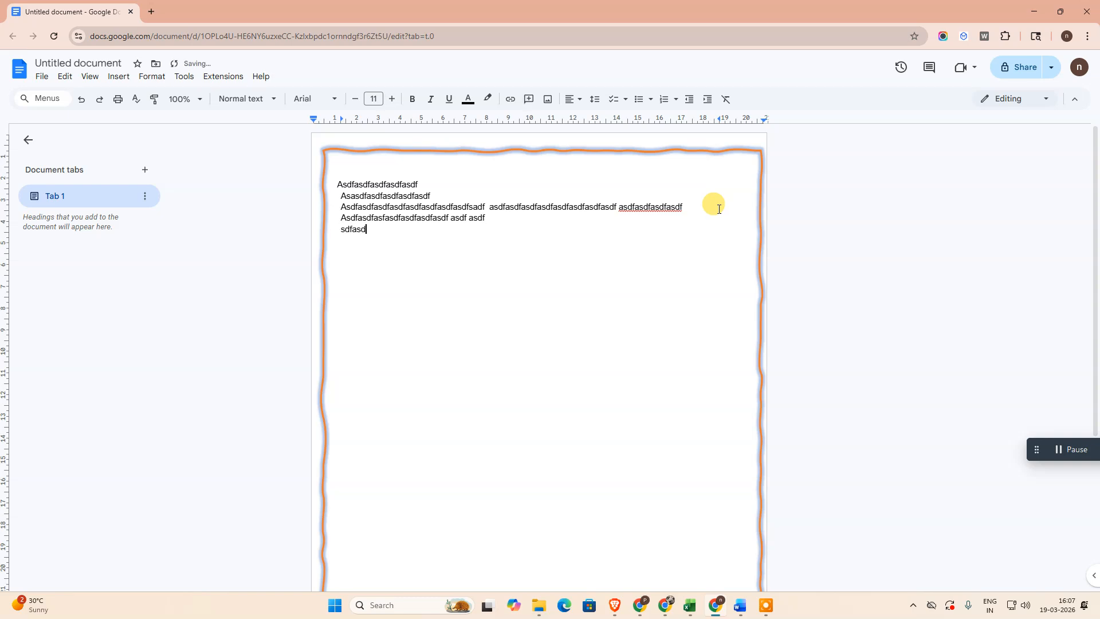
Select the frame behind the text and nudge it left and right to try to centre it on the page.
scroll(609, 324, "down", 4)
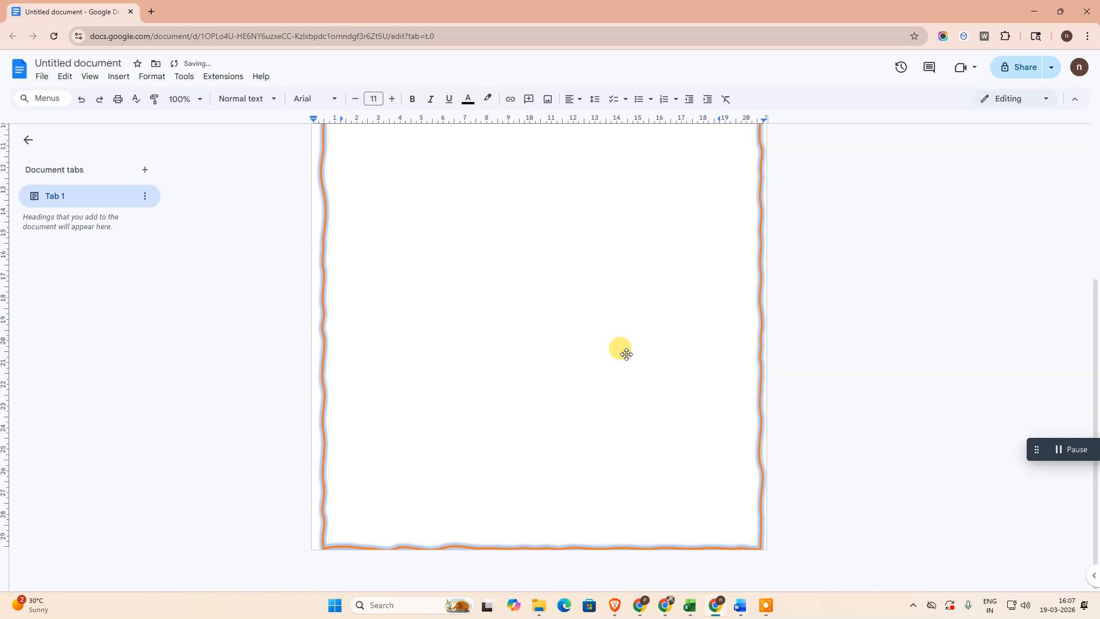
left_click(582, 547)
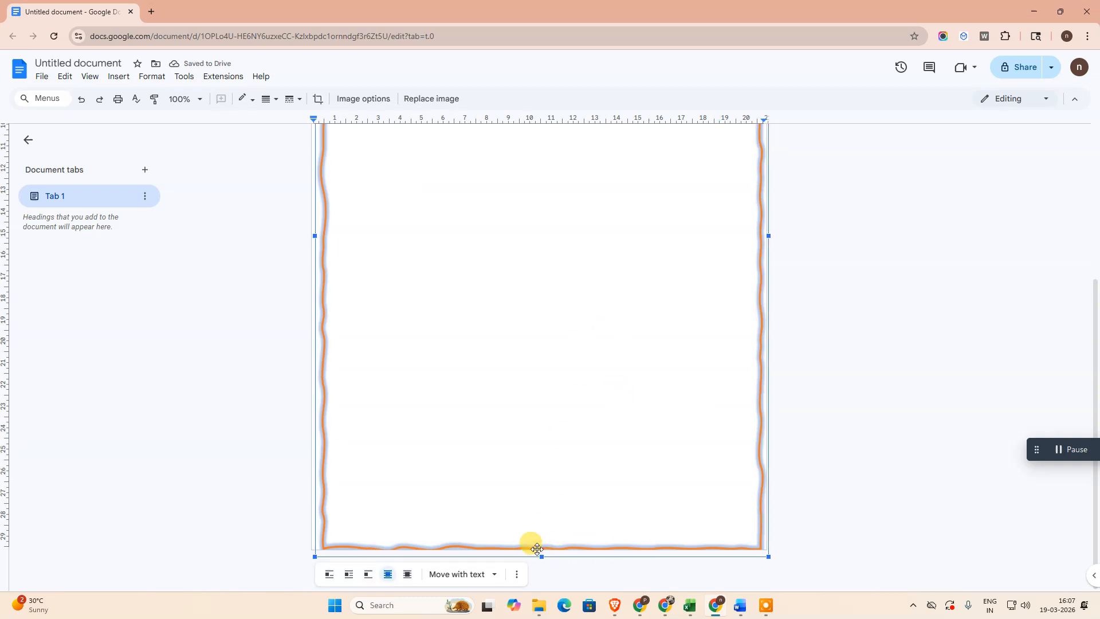
key("Left")
key("Left")
key("Right")
key("Right")
key("Right")
key("Left")
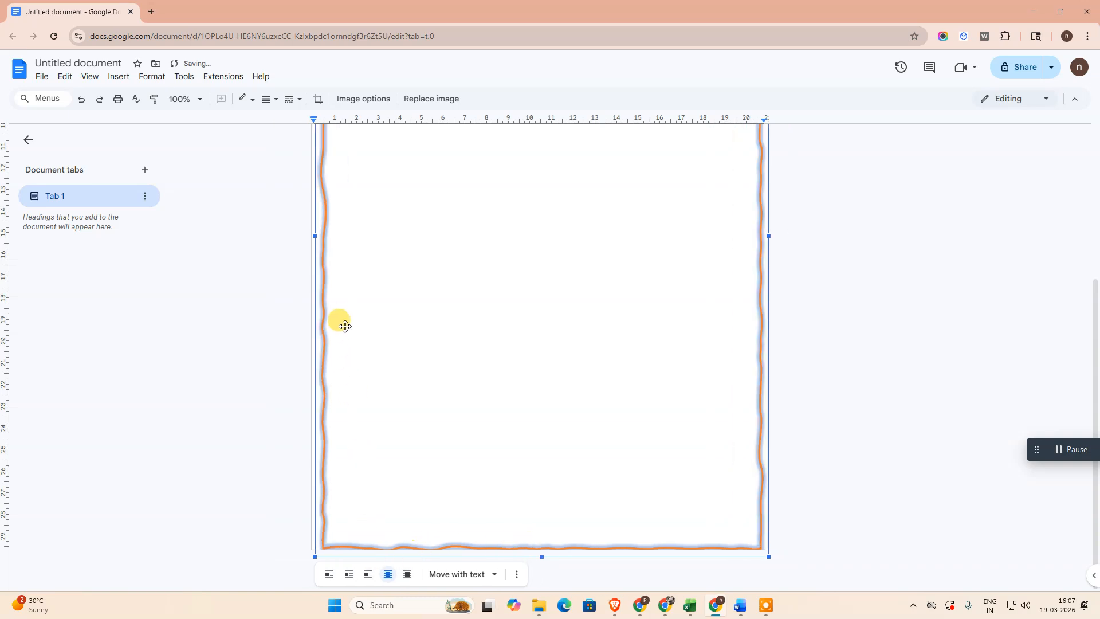
Stretch the frame's left and right edges slightly outward to cover the page width, and deselect it.
left_click_drag(315, 234, 311, 235)
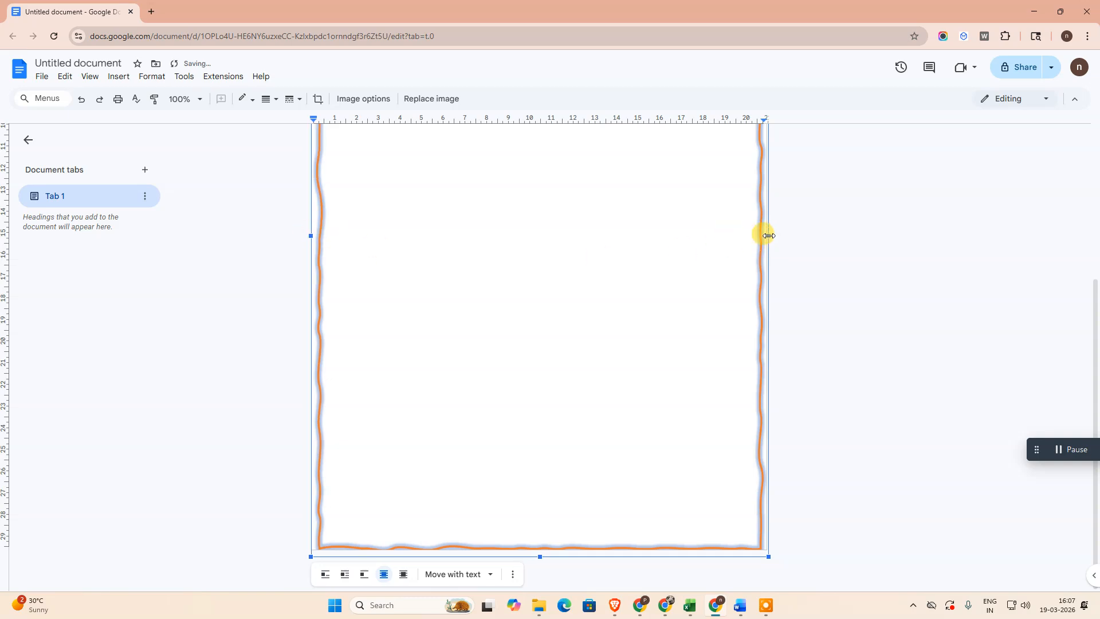
left_click_drag(769, 236, 773, 235)
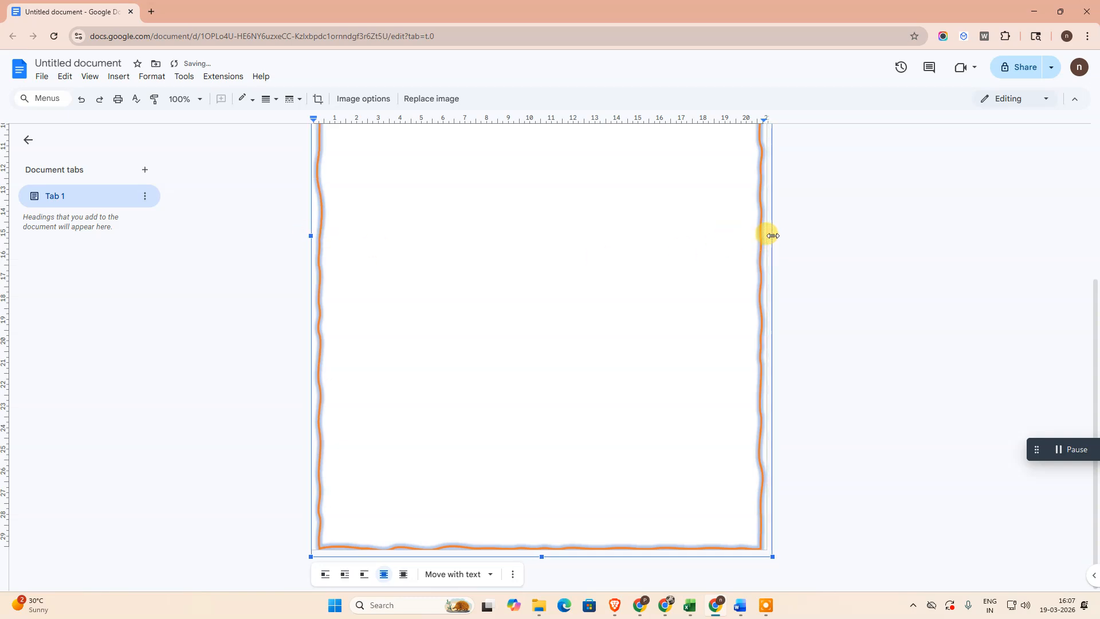
left_click(513, 574)
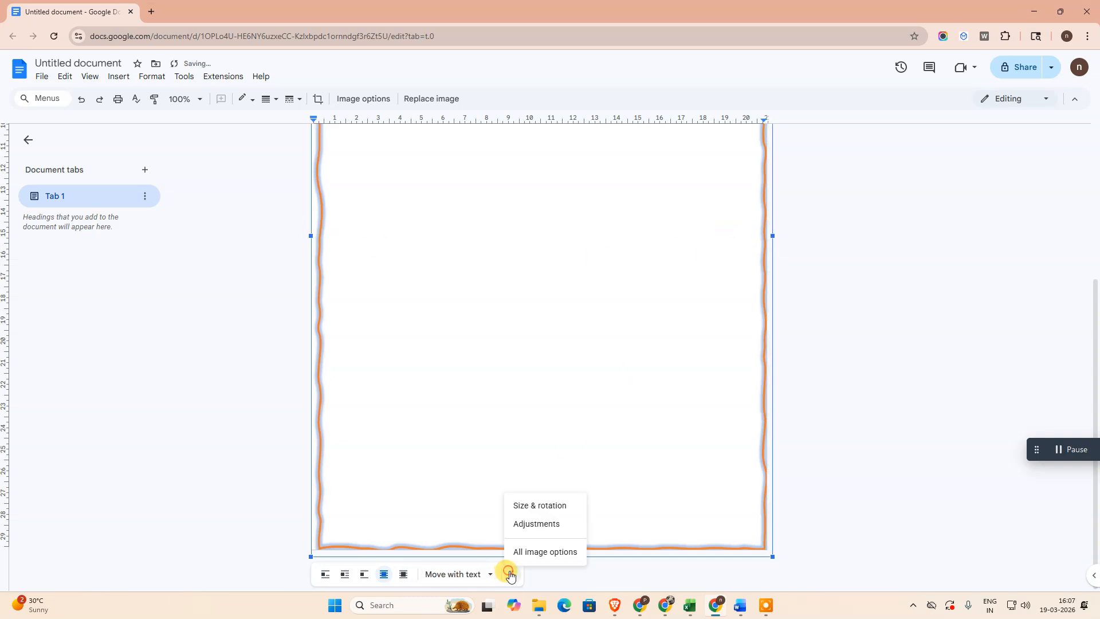
left_click(834, 359)
scroll(843, 363, "up", 2)
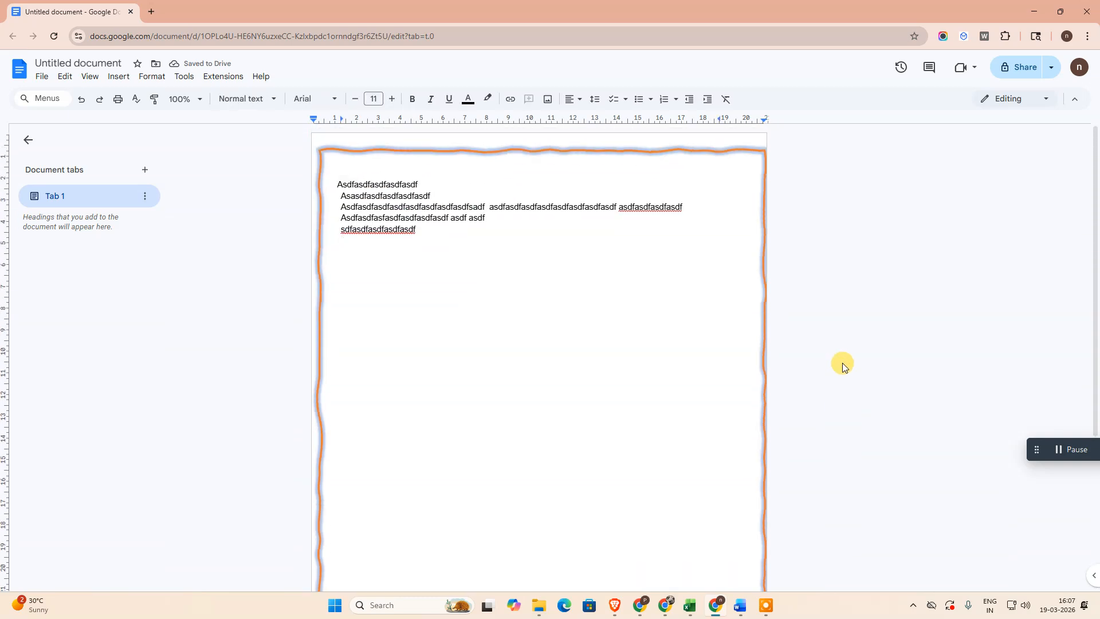